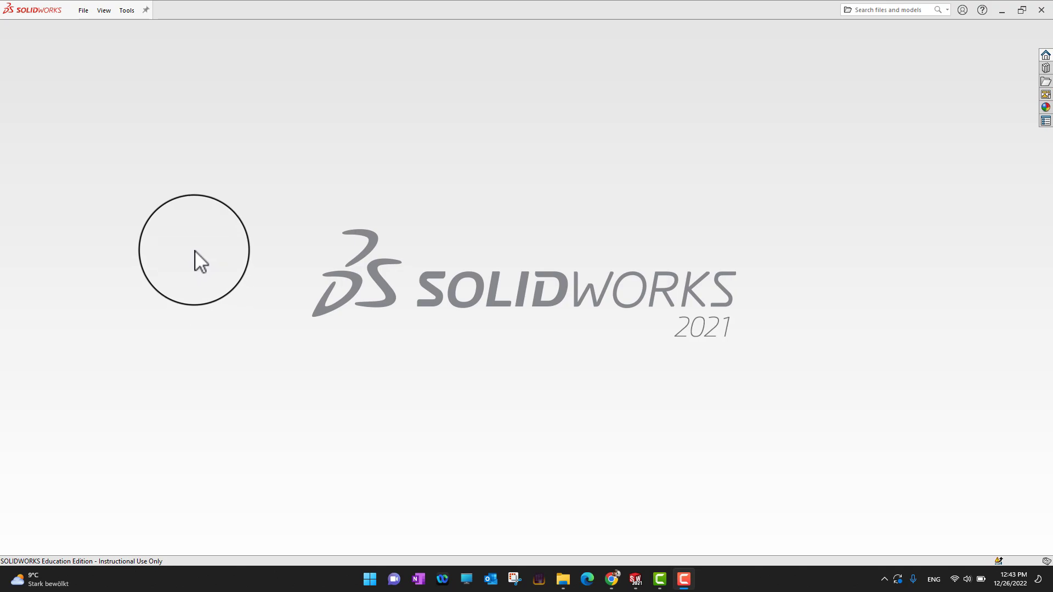
Open the new document dialog and compare its novice and advanced views of the document templates
click(84, 12)
click(98, 29)
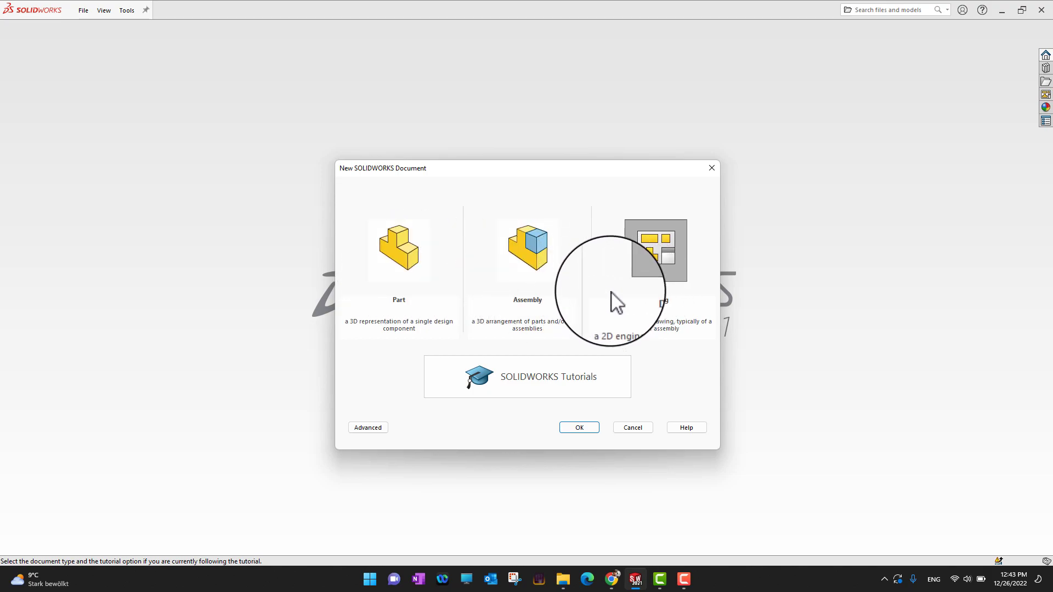
click(385, 432)
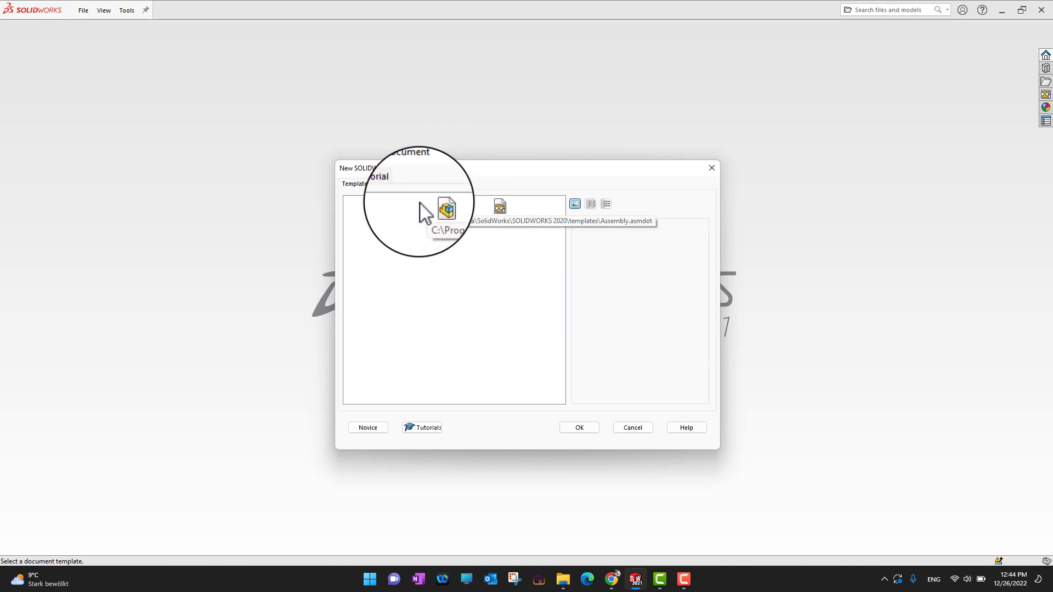
click(366, 428)
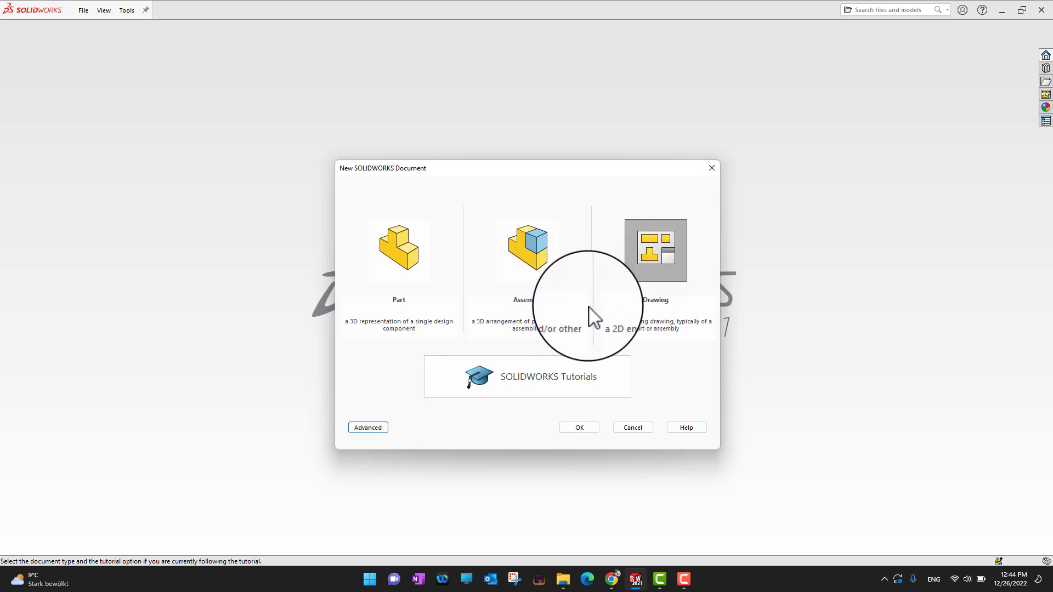
click(373, 429)
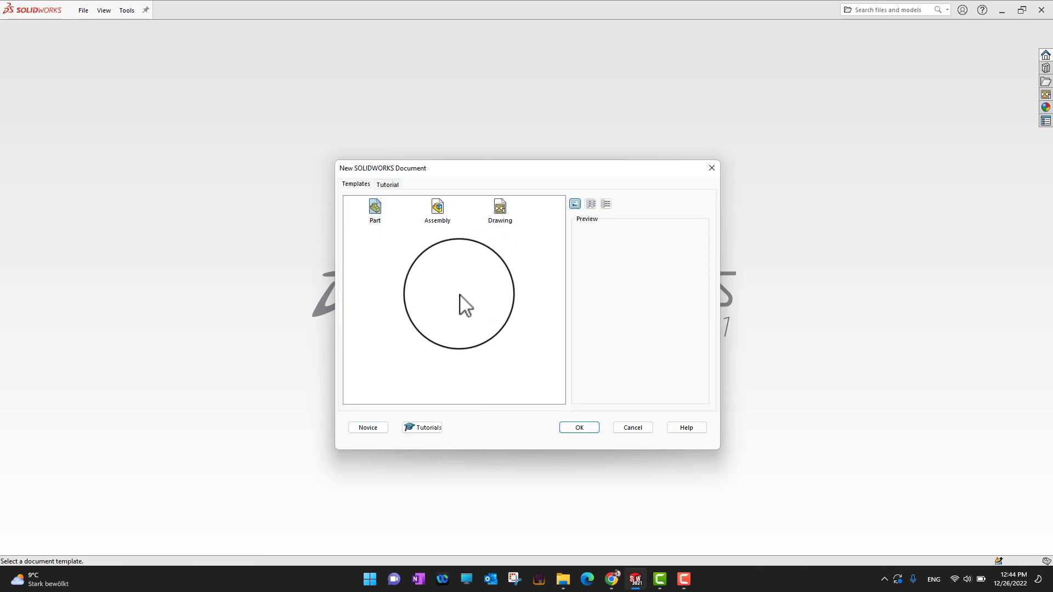
click(375, 428)
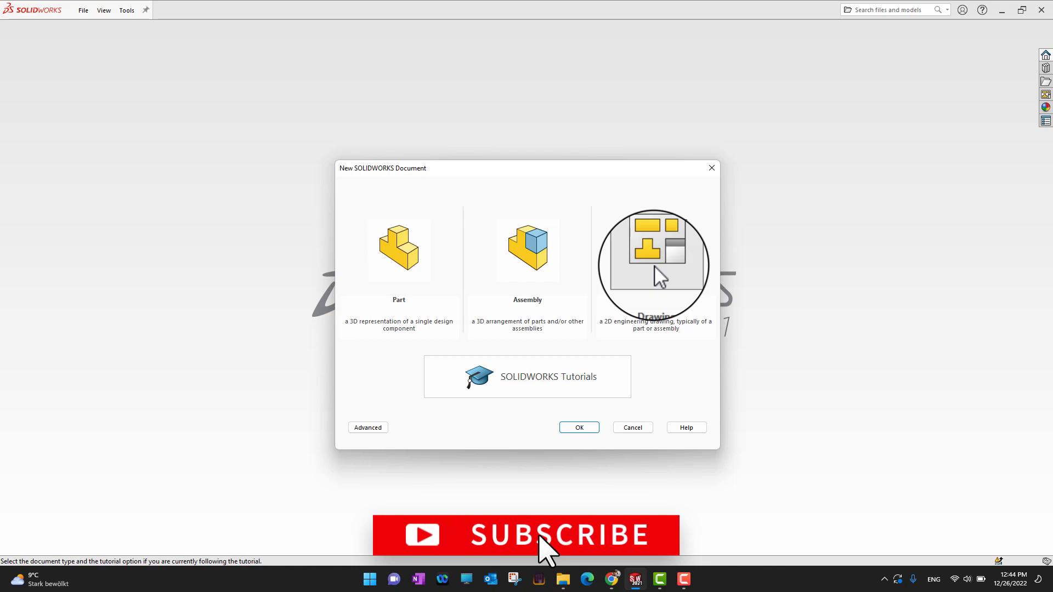
click(653, 266)
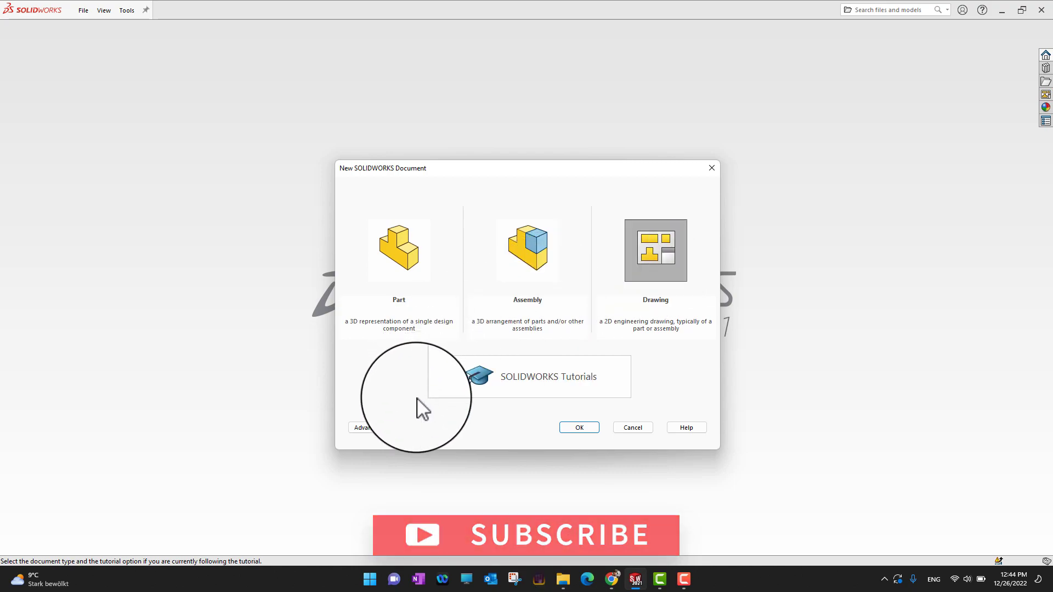
click(364, 428)
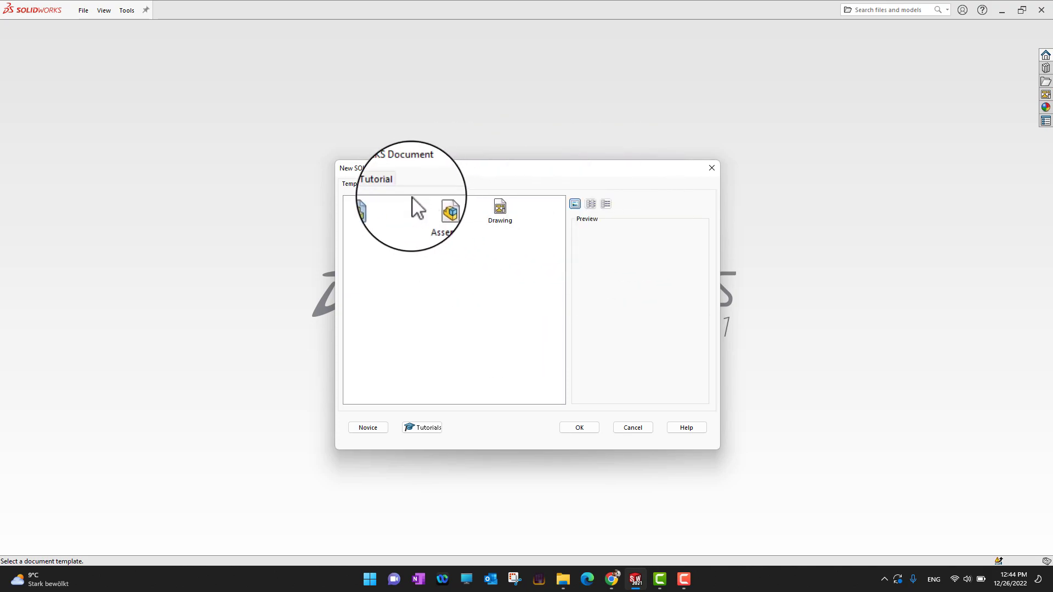
click(384, 428)
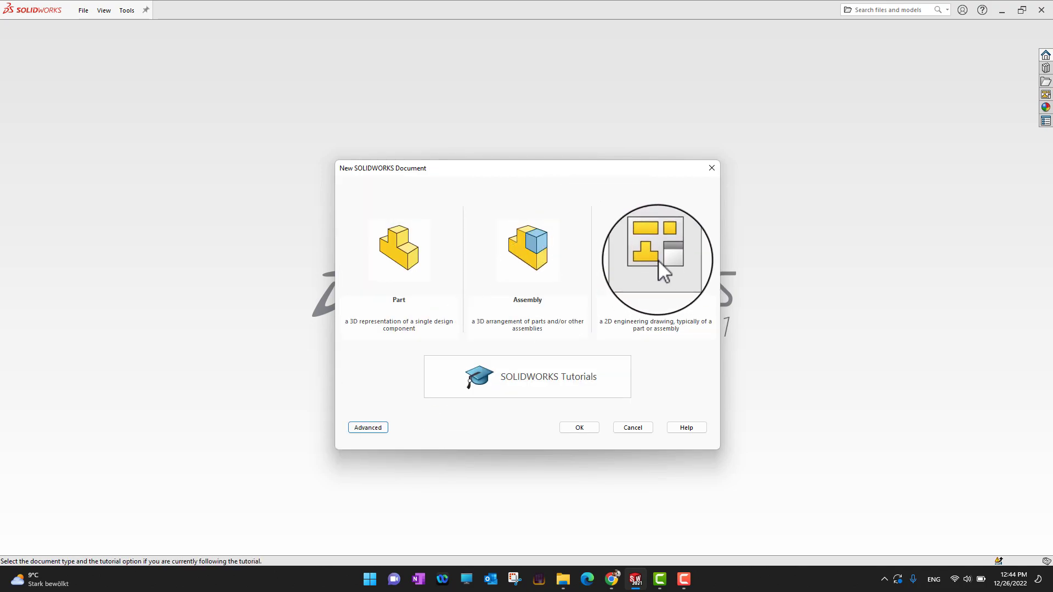
Create a new drawing with the standard A3 (ISO) sheet format and cancel the model view insertion
click(658, 258)
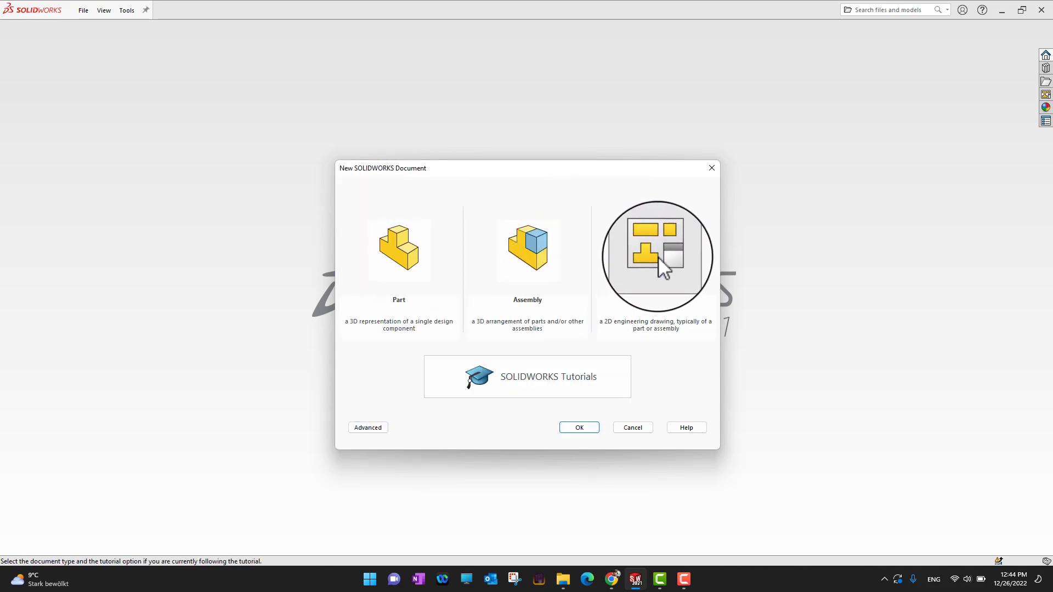
click(580, 428)
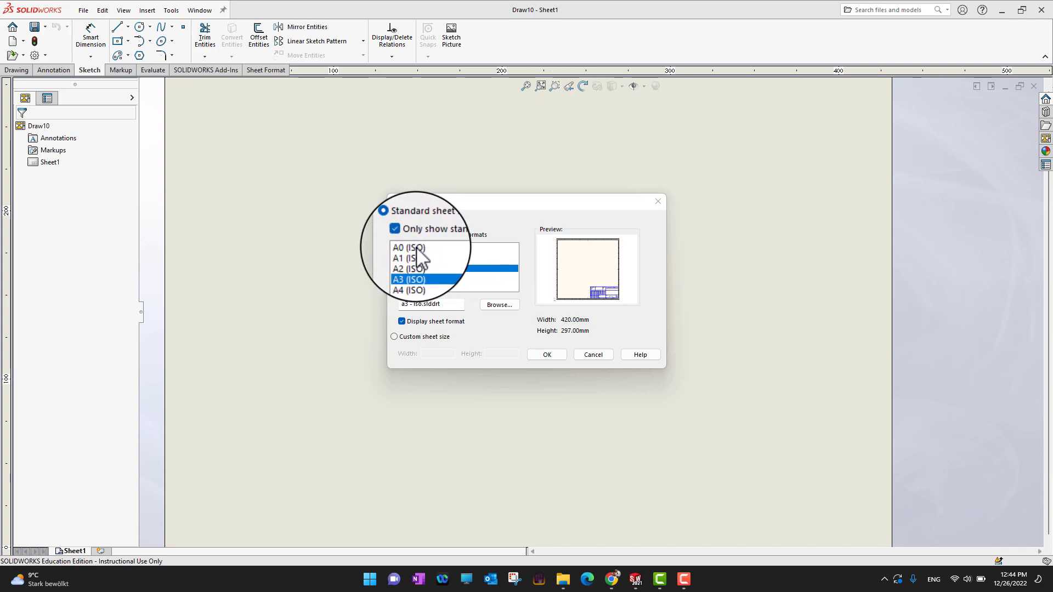
click(410, 276)
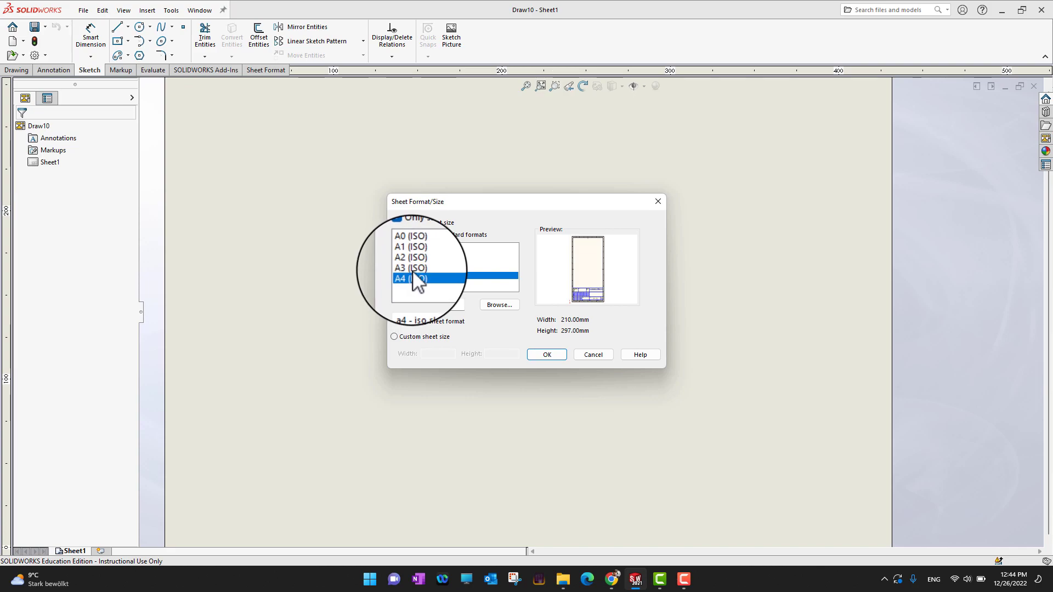
click(414, 271)
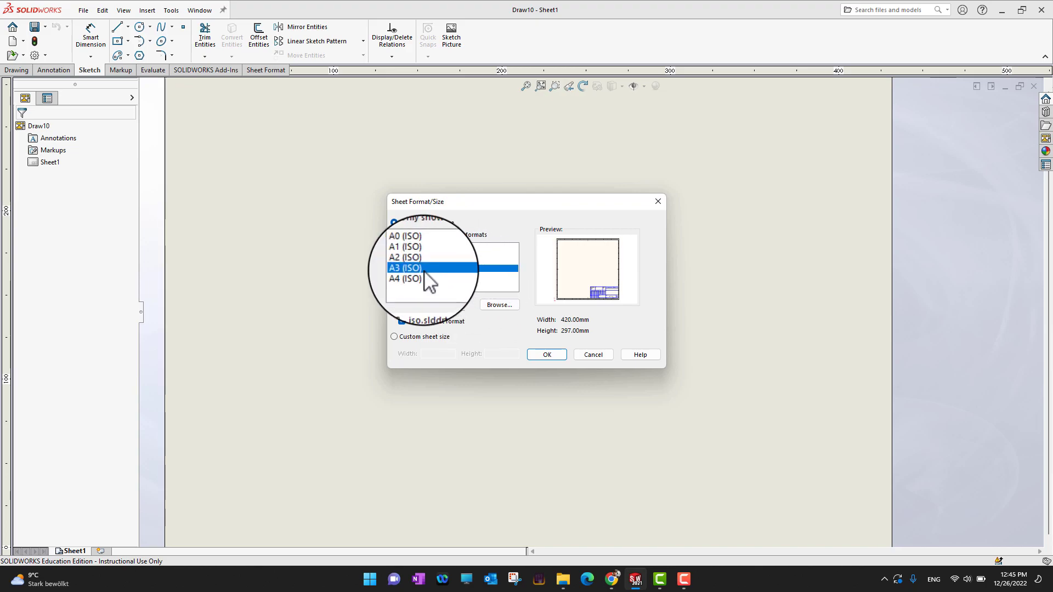
click(547, 355)
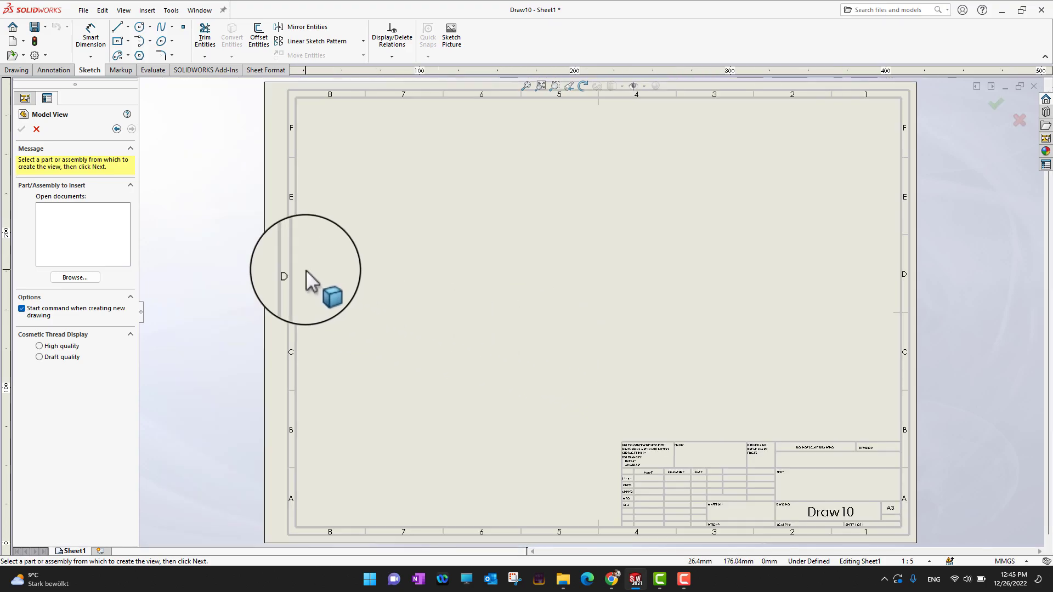
click(34, 124)
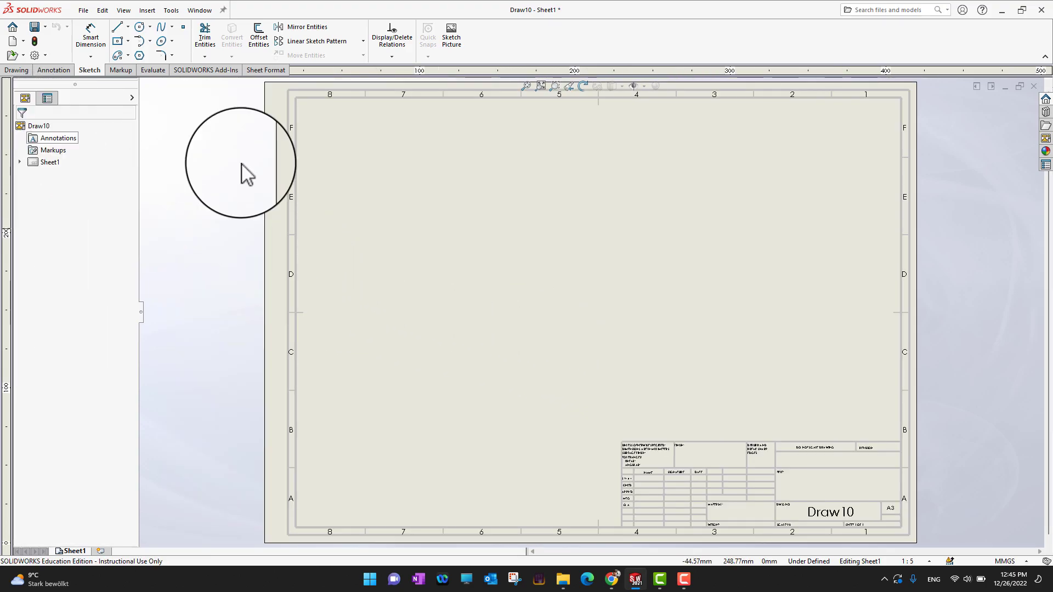
Switch the drawing to sheet format editing, focusing on the title block
right_click(488, 274)
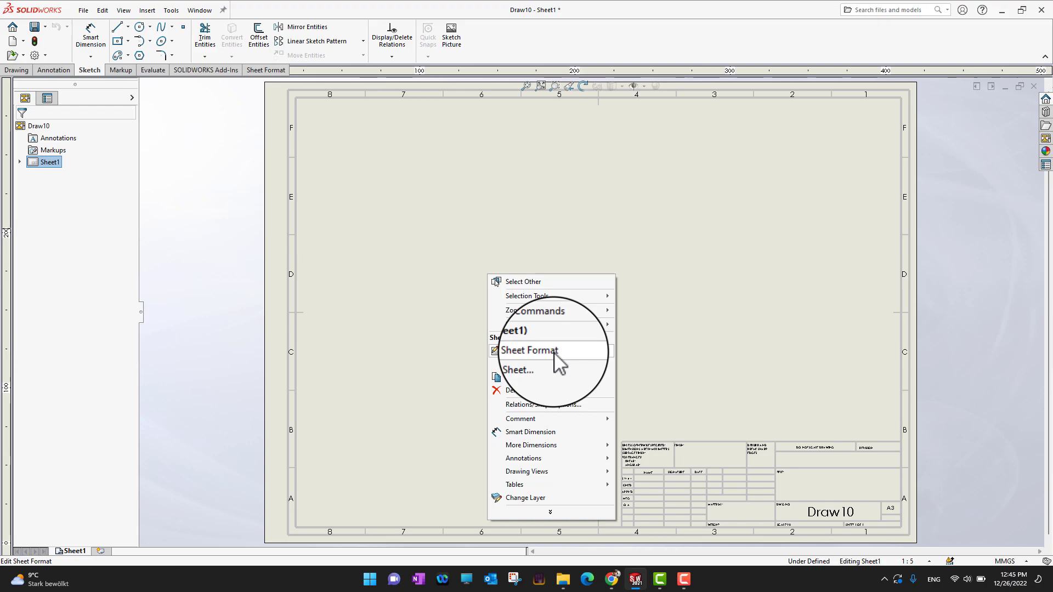
click(552, 351)
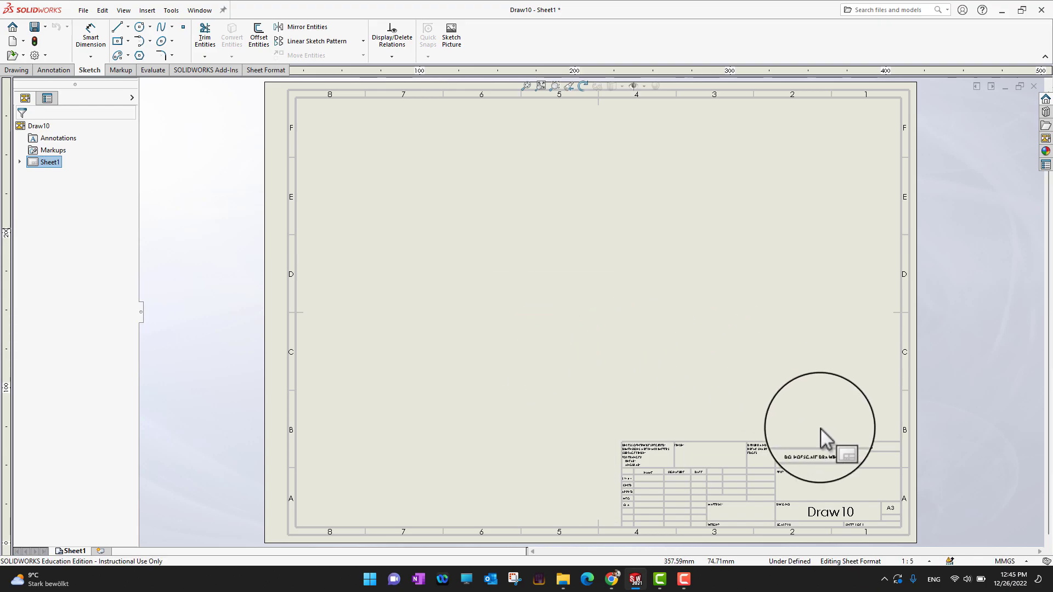
scroll(821, 511, down, 4)
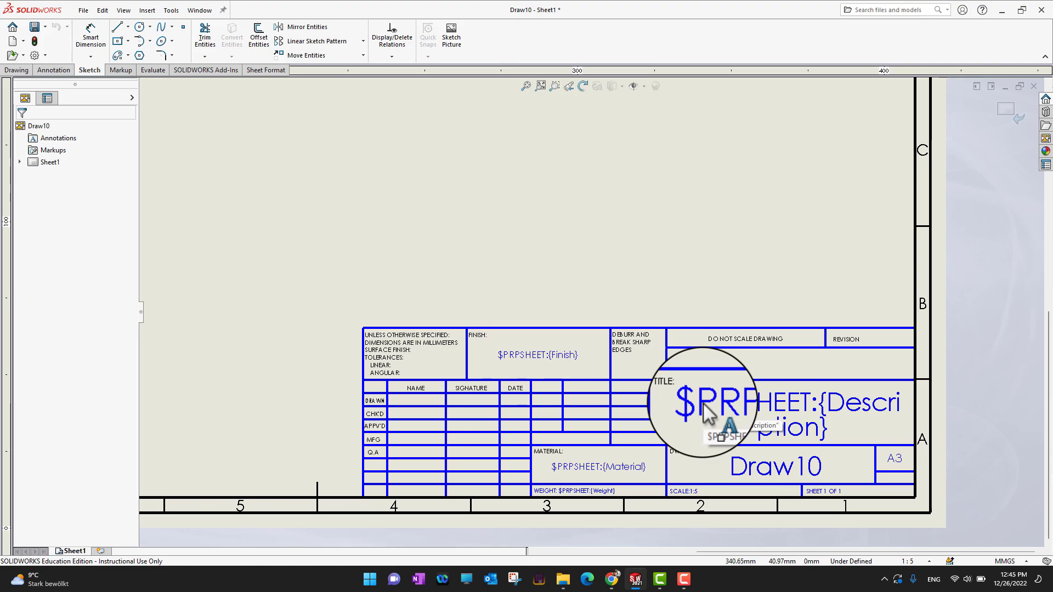
scroll(703, 406, down, 3)
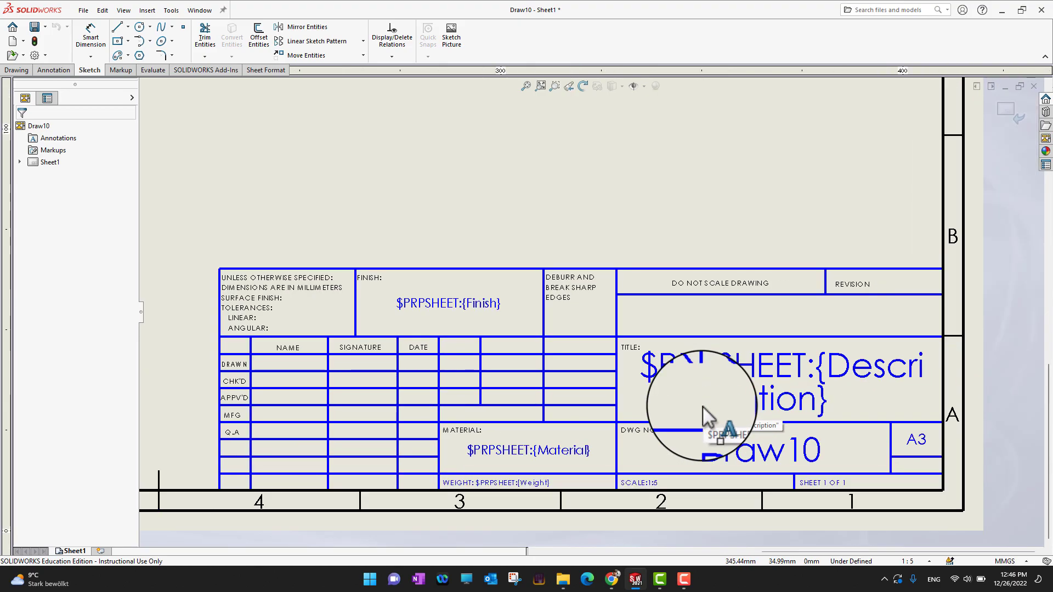
scroll(703, 407, down, 1)
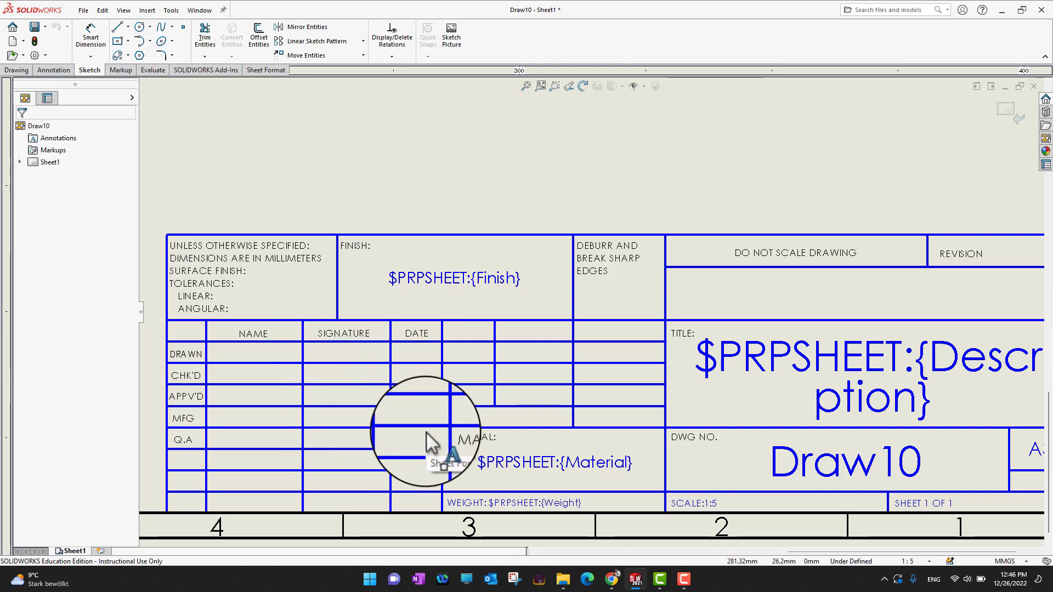
Open the title block's "UNLESS OTHERWISE SPECIFIED" tolerance note for editing and leave it
click(223, 267)
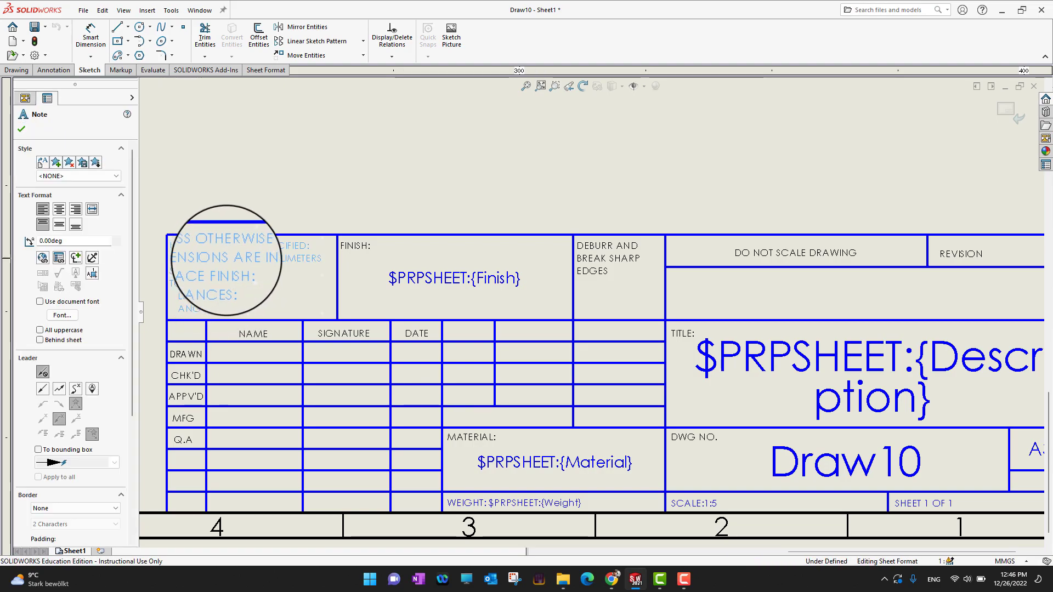
double_click(236, 269)
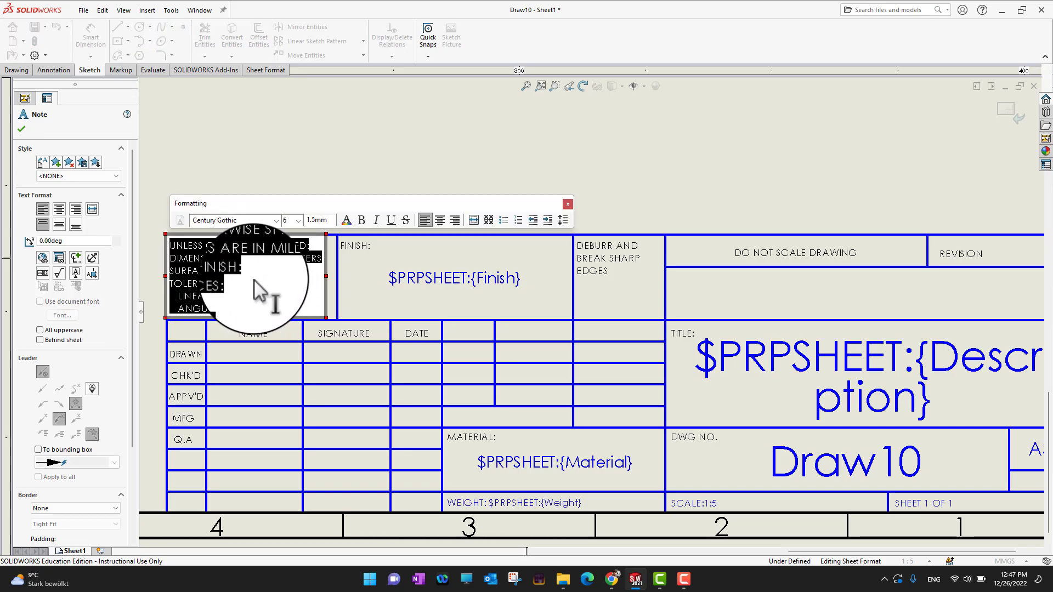
click(568, 206)
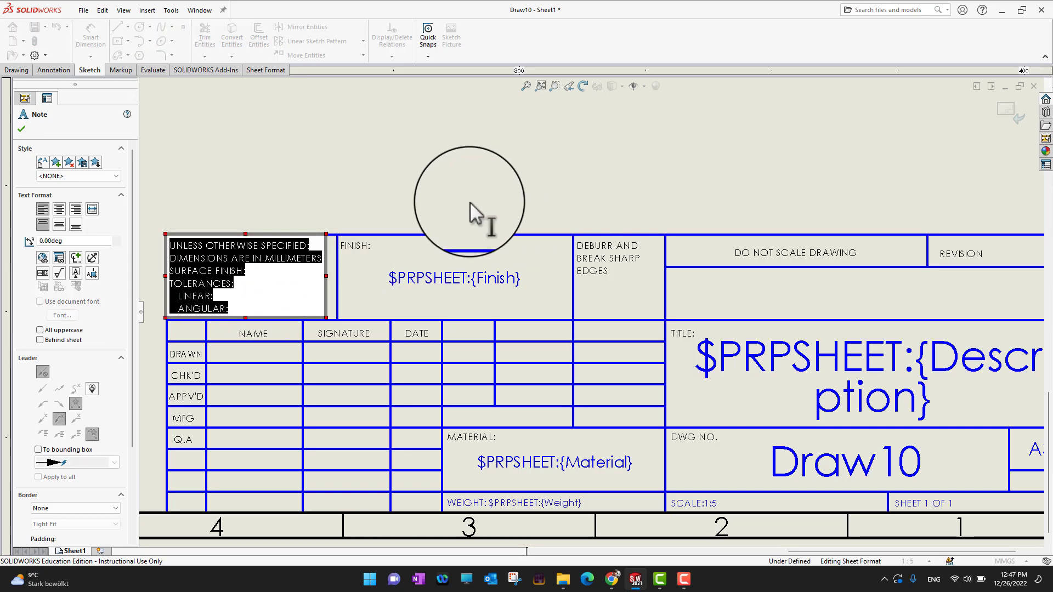
click(463, 204)
scroll(693, 385, up, 3)
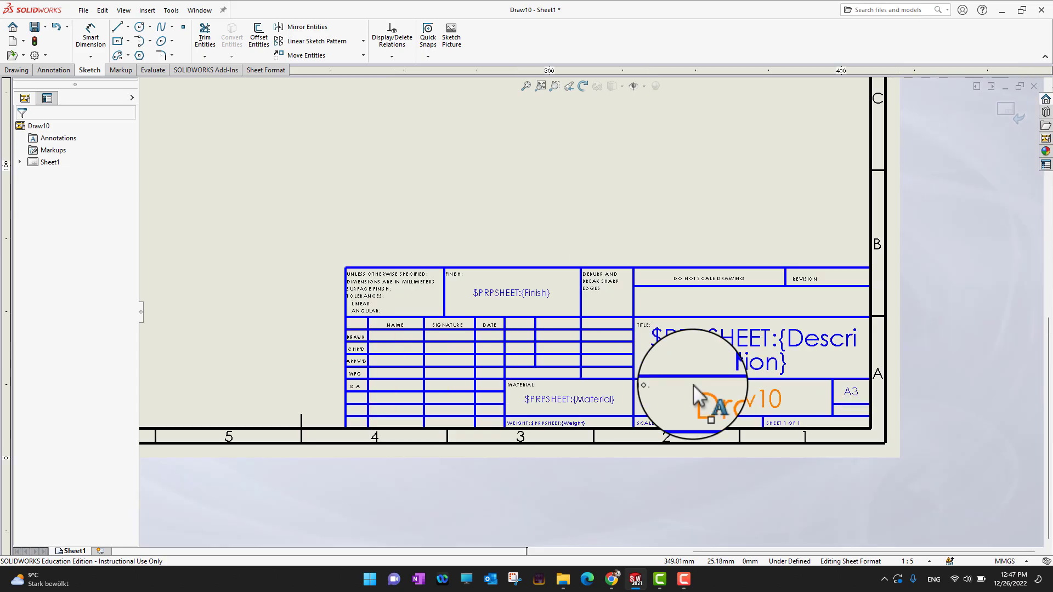
Replace the "DEBURR AND BREAK SHARP EDGES" note in the title block with the text "logo"
scroll(691, 385, down, 1)
scroll(690, 385, down, 1)
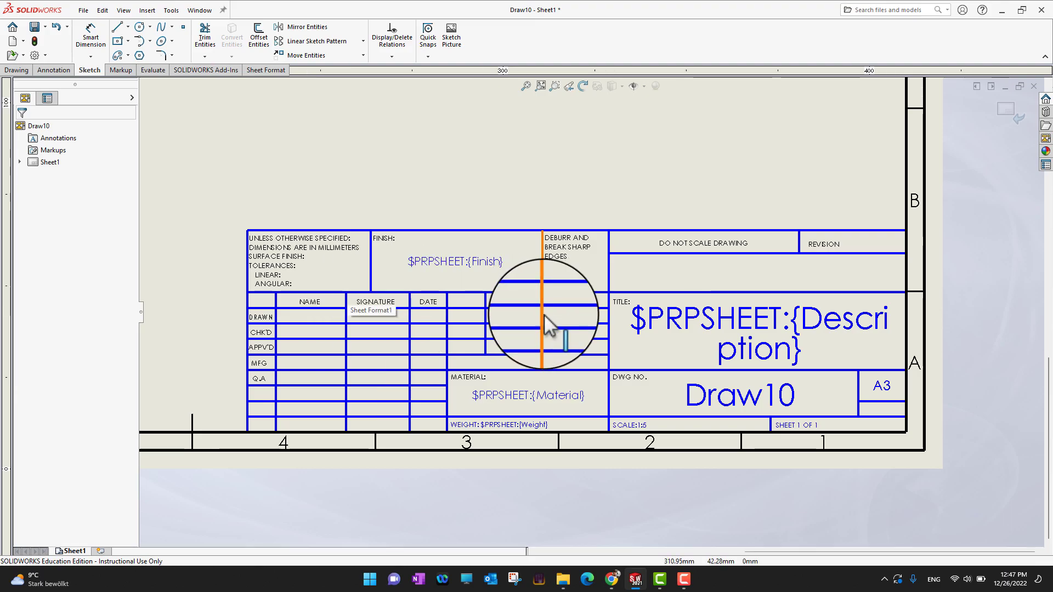
scroll(544, 315, down, 2)
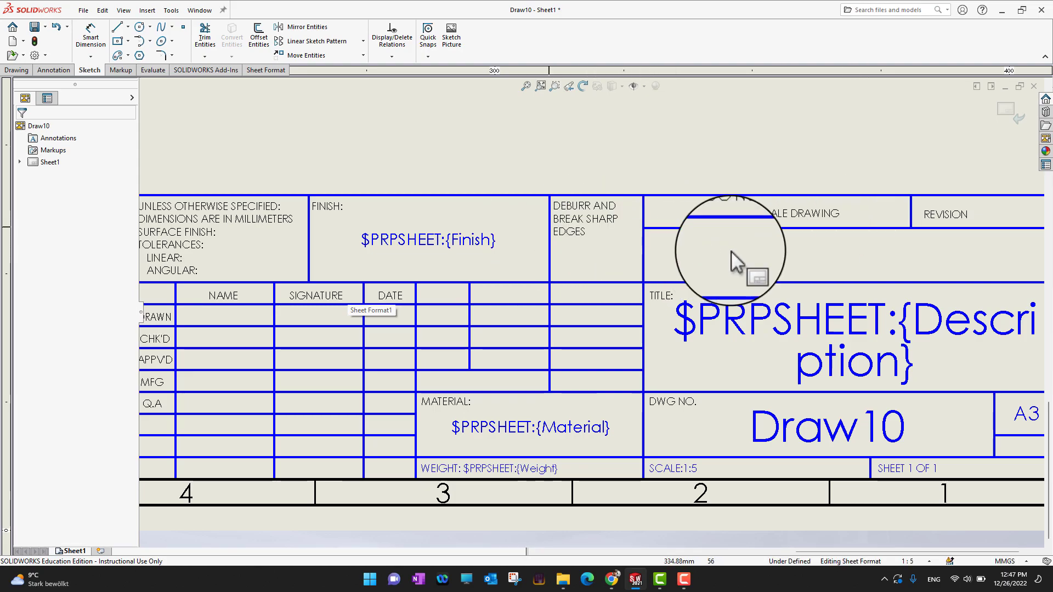
scroll(740, 268, up, 3)
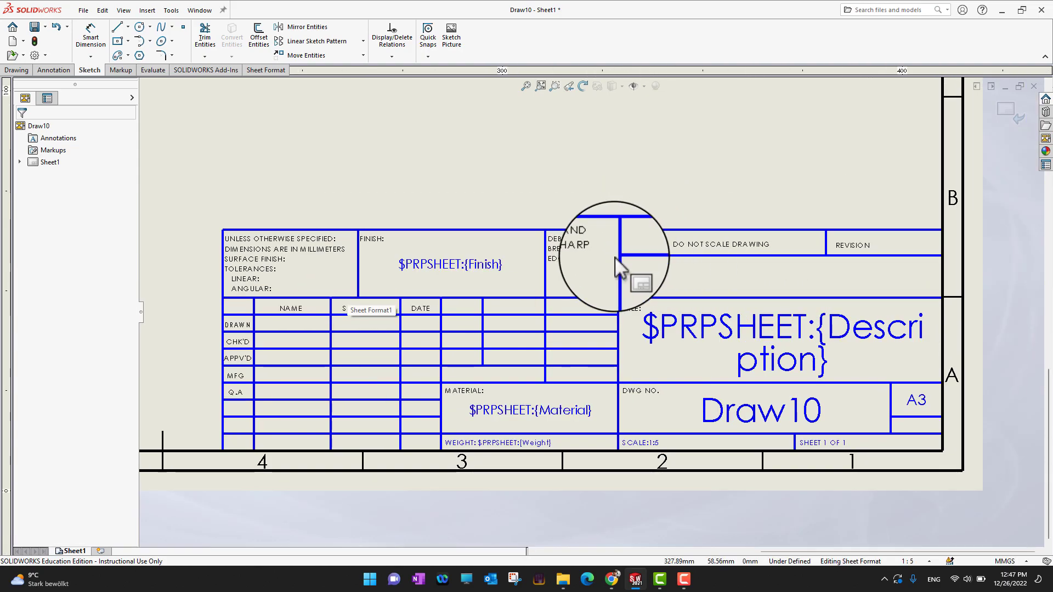
scroll(554, 256, down, 2)
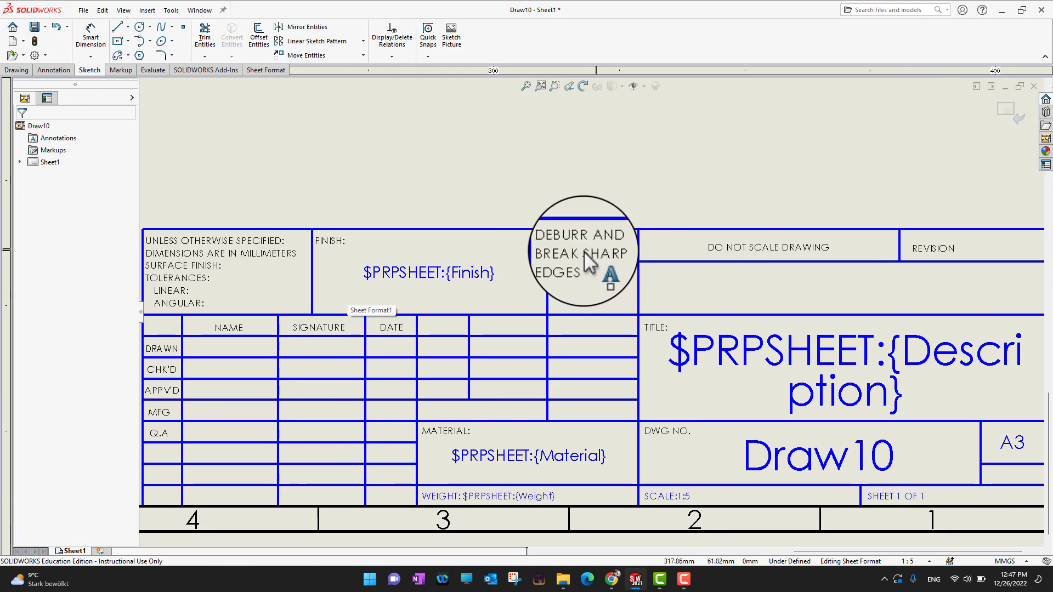
double_click(585, 255)
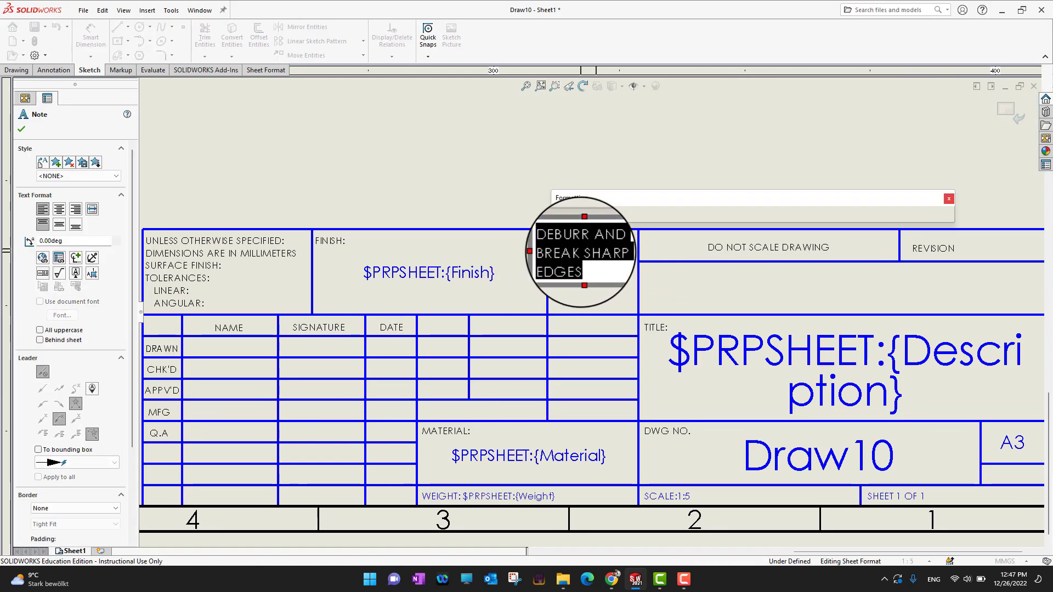
text(Io)
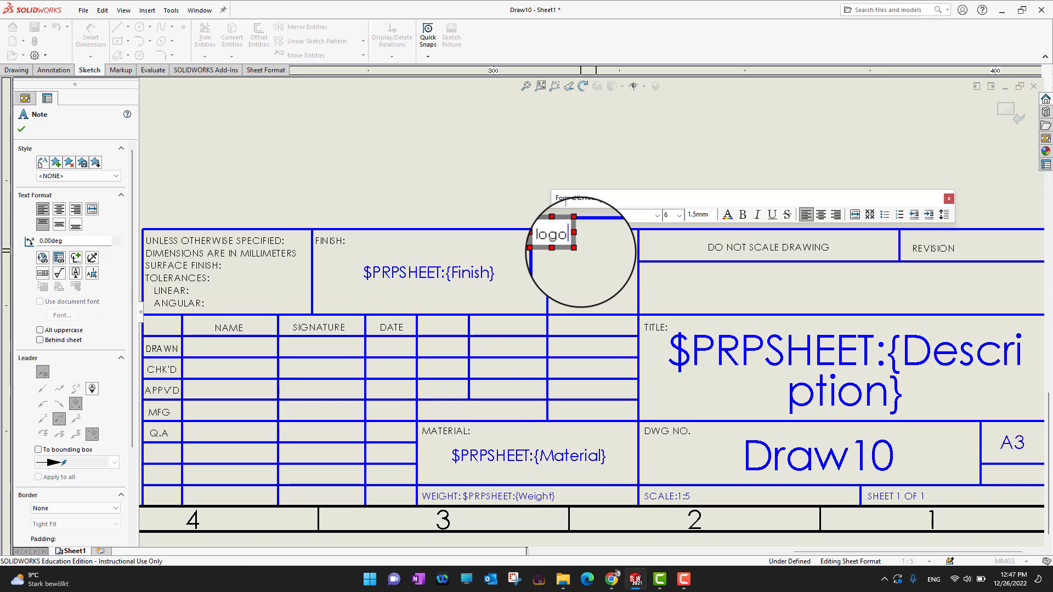
click(434, 192)
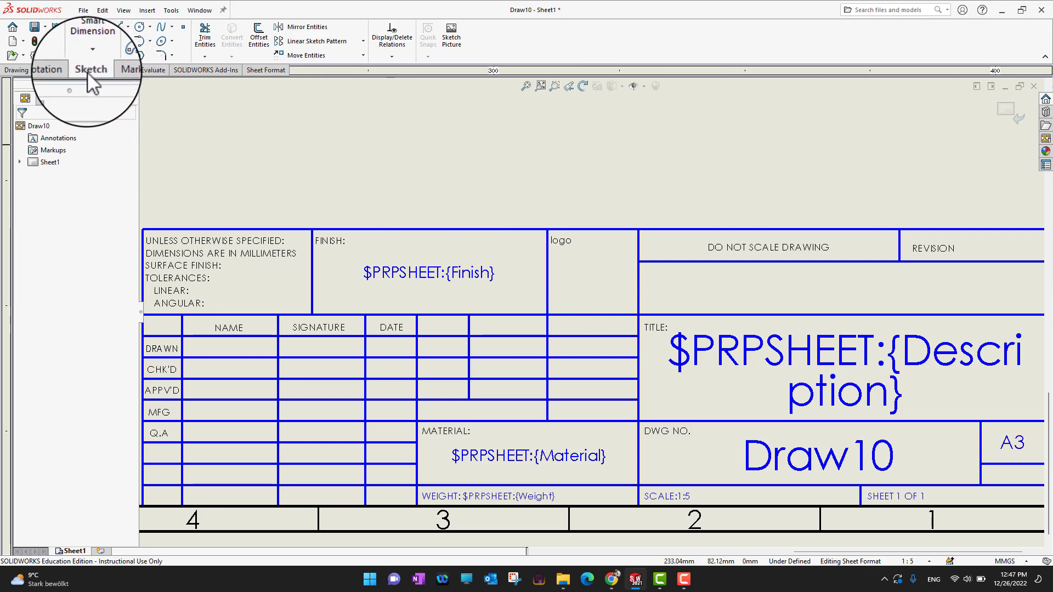
Customize the command bar by adding the Sketch Picture command from the Sketch category to the sketch tools
click(450, 50)
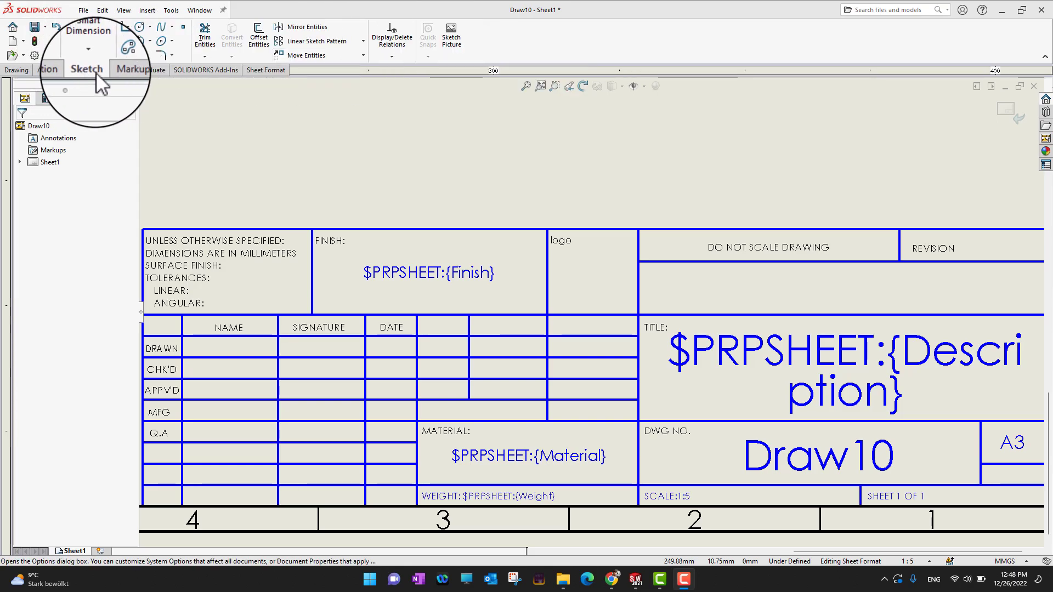
right_click(118, 74)
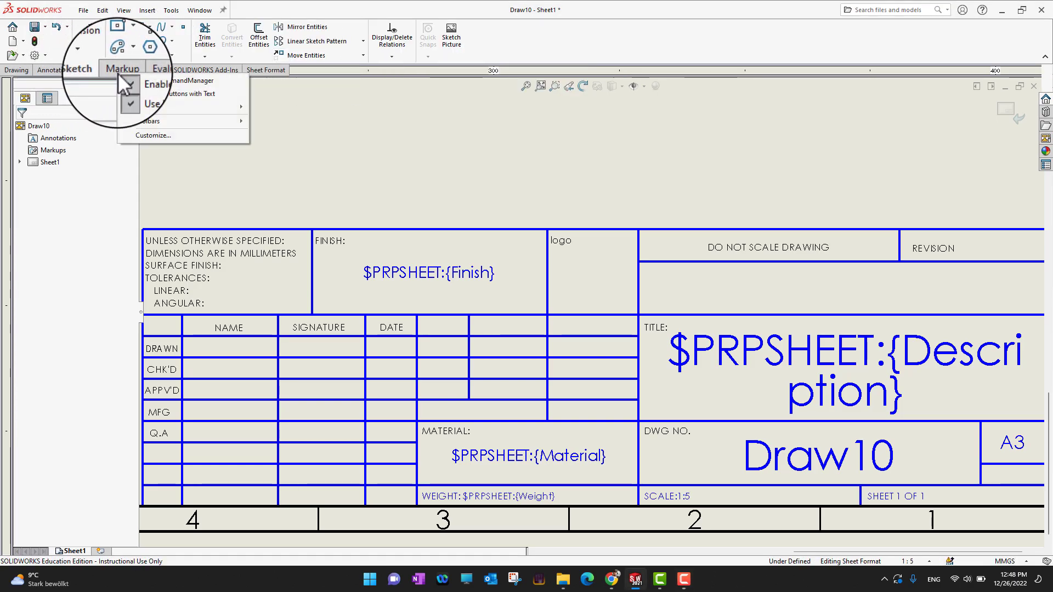
click(149, 134)
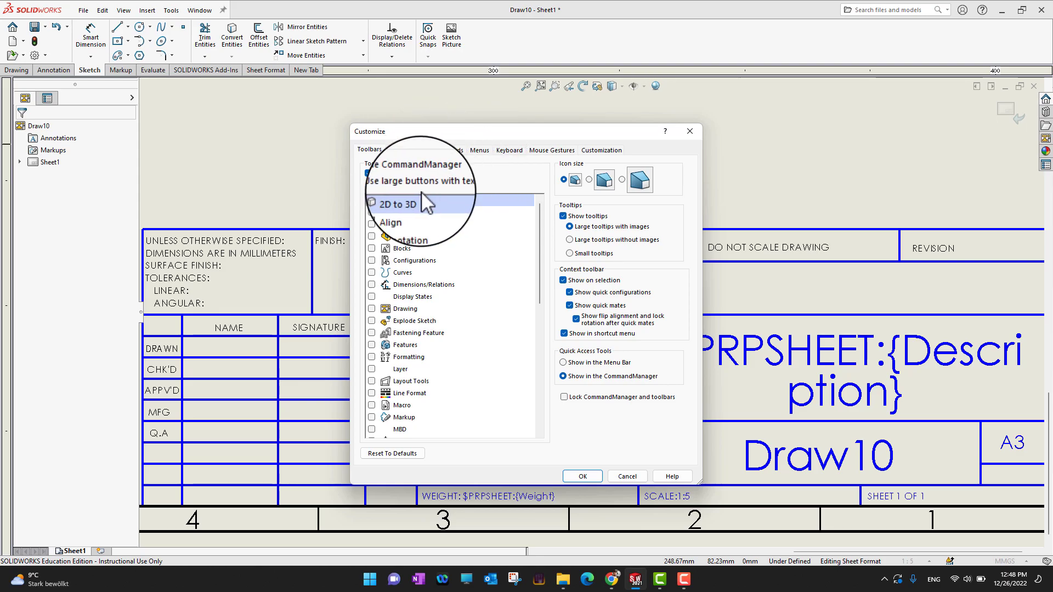
drag(416, 199, 450, 165)
click(448, 149)
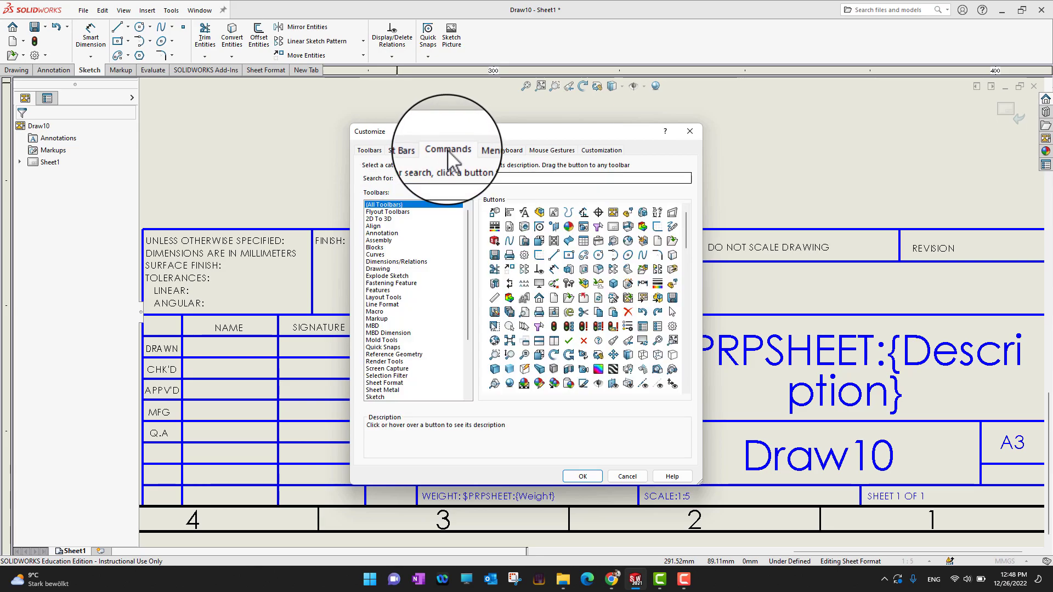
scroll(384, 307, down, 3)
click(392, 333)
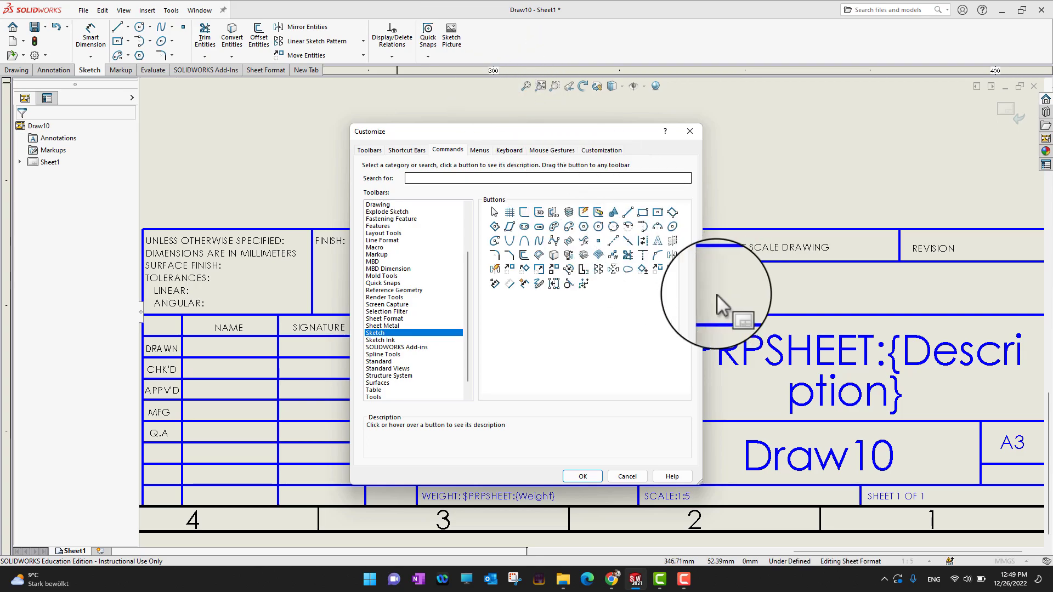
mouse_move(673, 268)
mouse_down()
mouse_move(503, 18)
mouse_move(499, 43)
mouse_up()
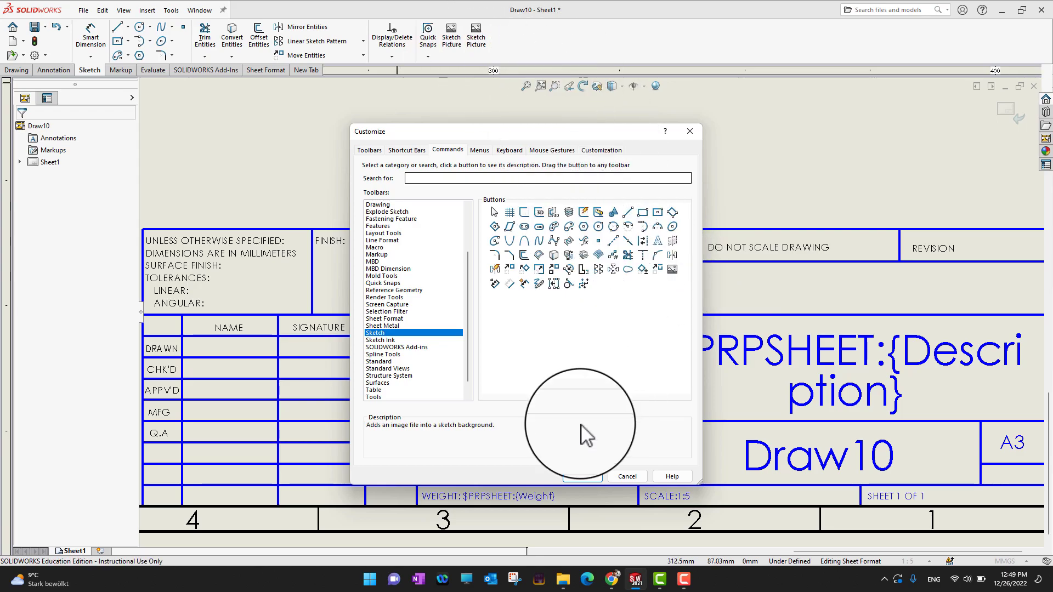
click(587, 476)
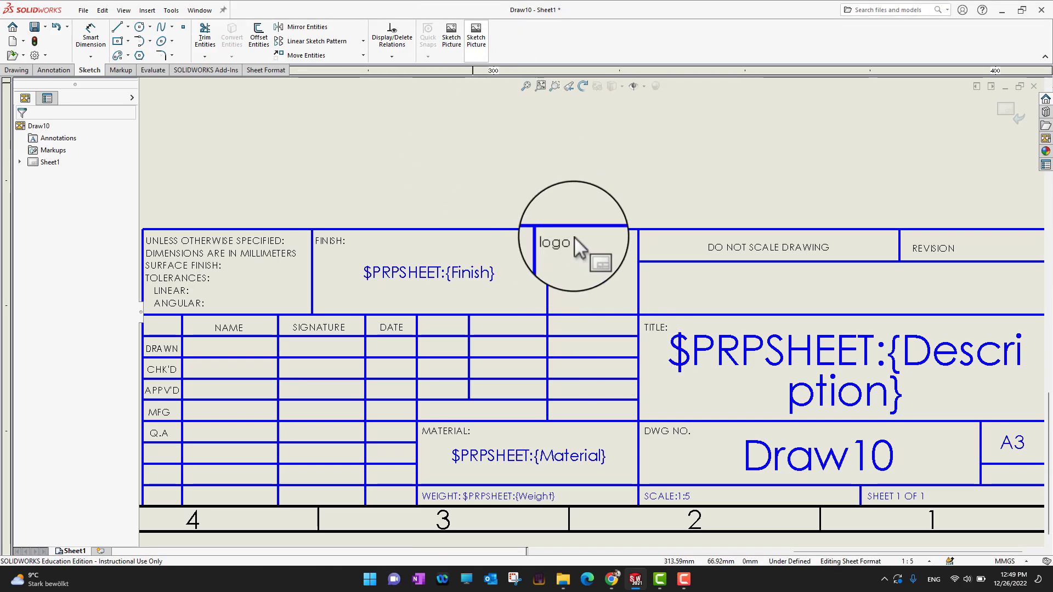
Insert the LOGO image from the Exercise Files folder Ch 14, subfolder 14_01, as a sketch picture
click(476, 34)
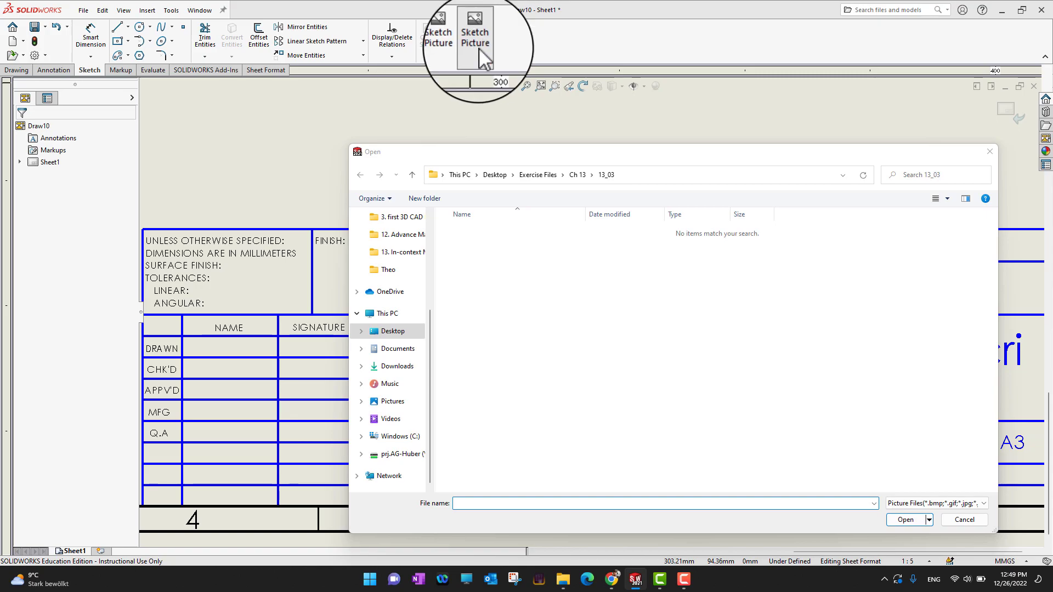
click(538, 174)
scroll(507, 392, down, 2)
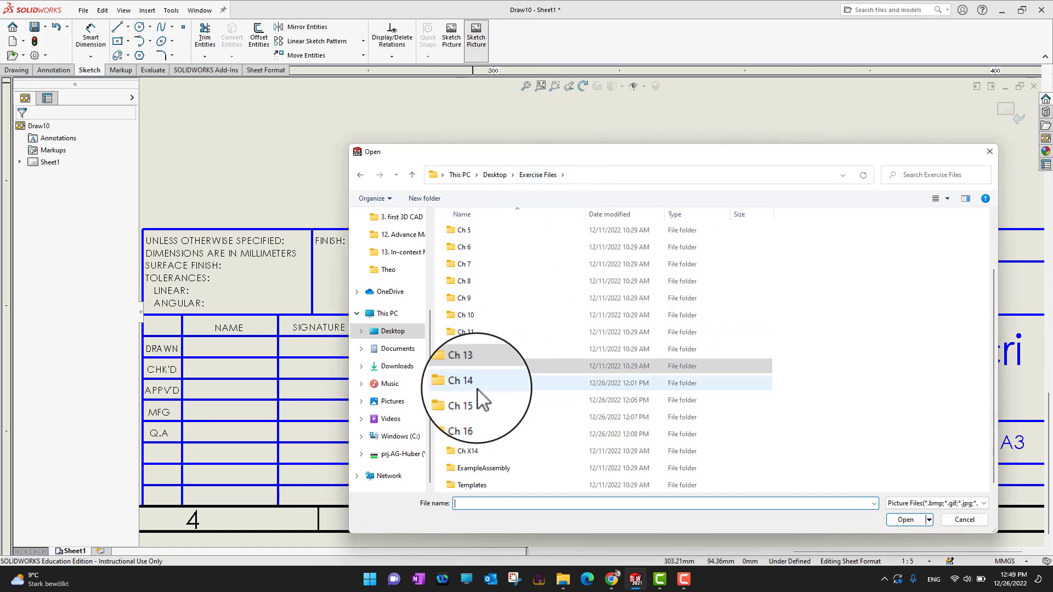
double_click(496, 383)
double_click(471, 236)
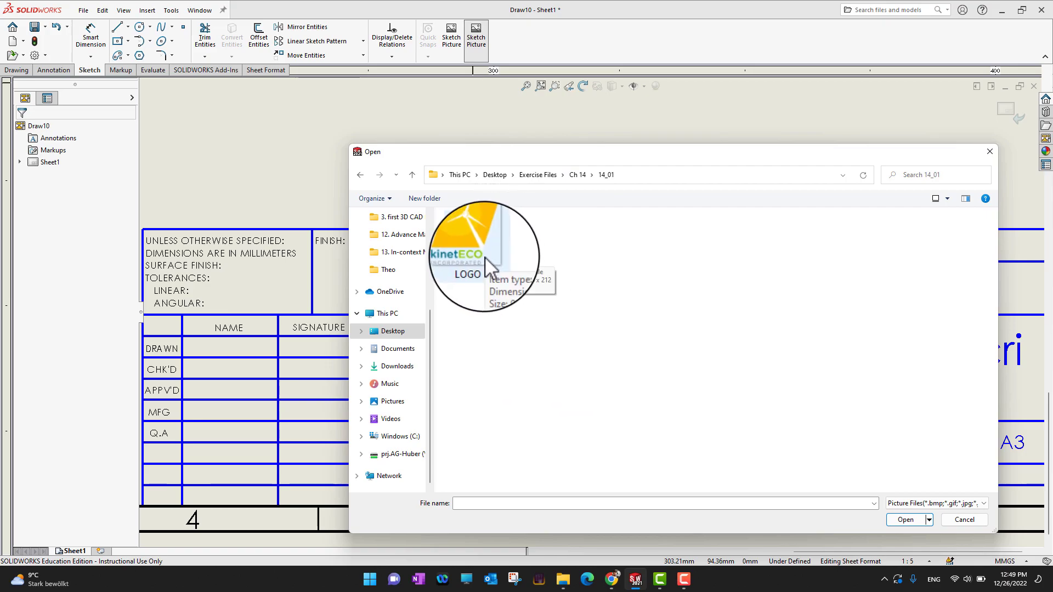
double_click(471, 246)
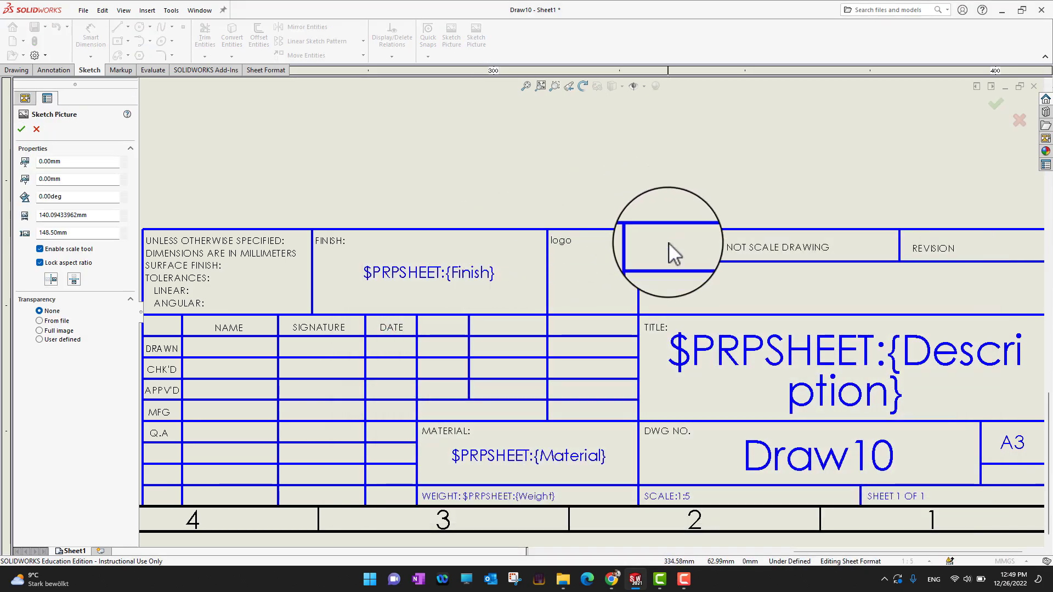
Set the inserted logo picture's transparency to From file
scroll(650, 277, up, 4)
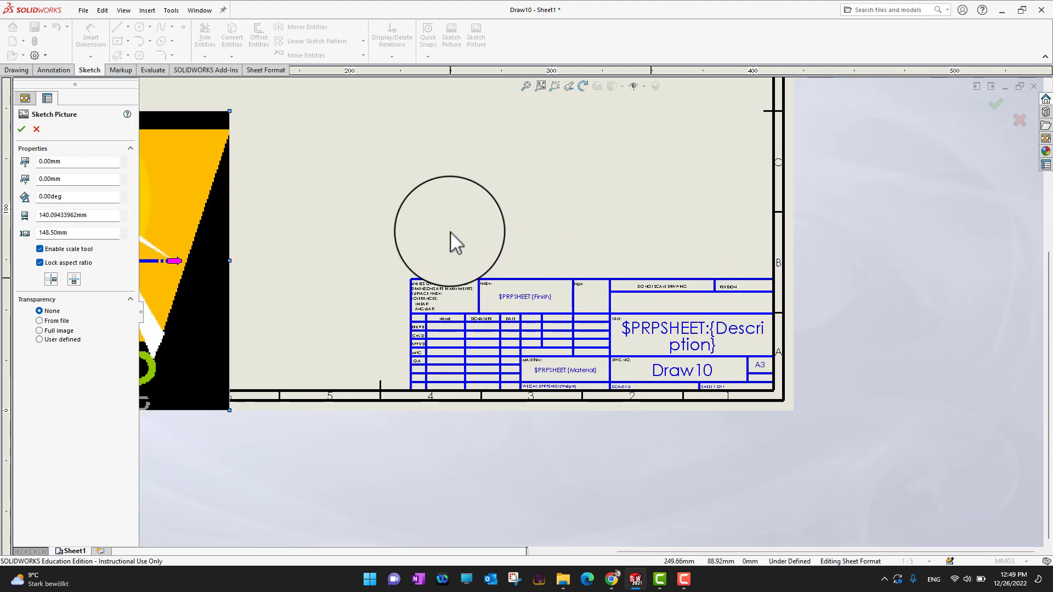
scroll(450, 232, up, 3)
scroll(406, 255, down, 3)
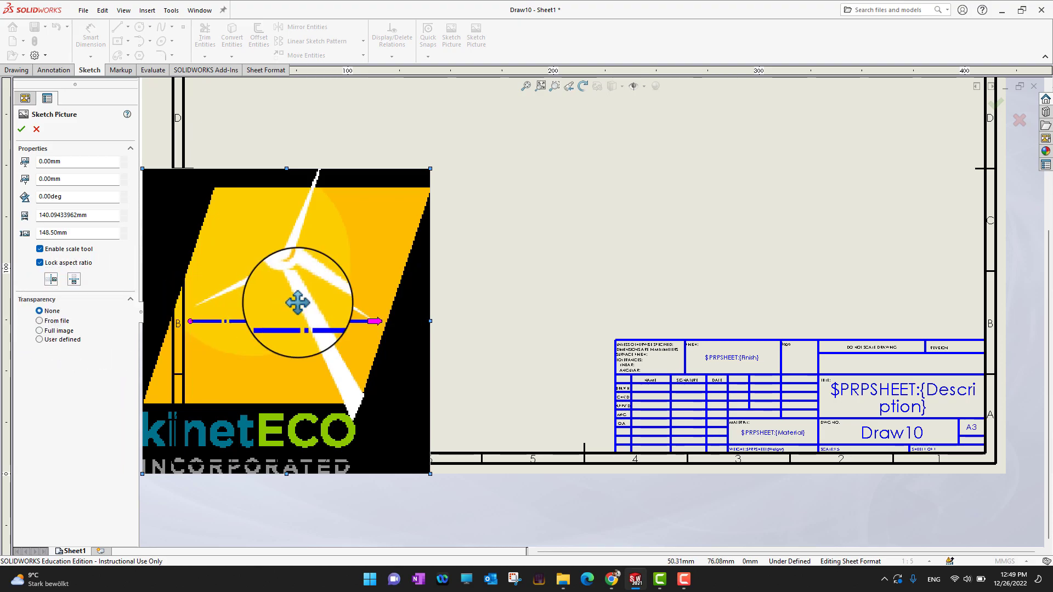
click(48, 322)
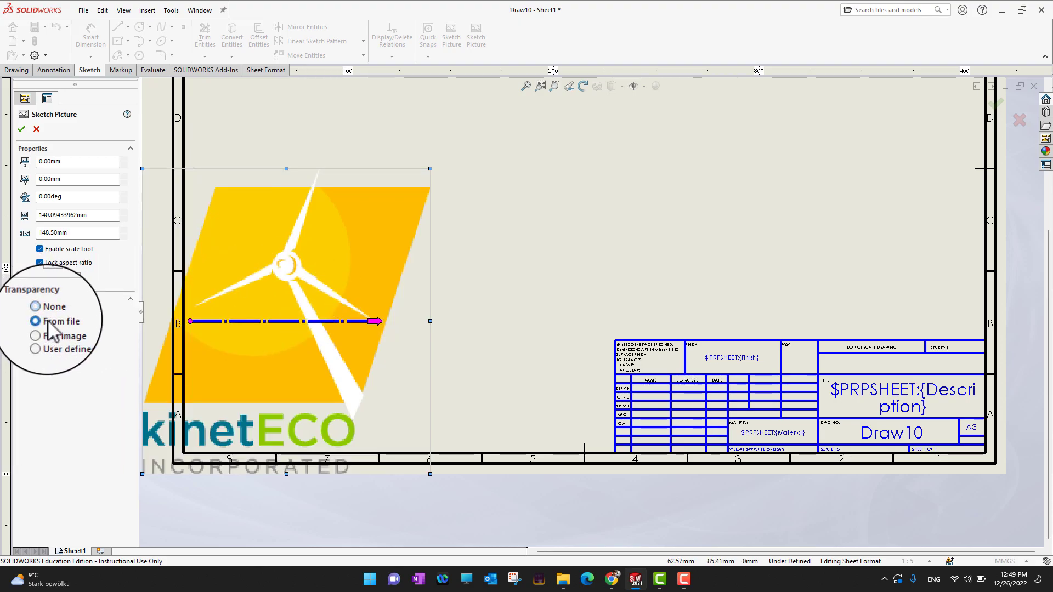
Shrink the logo picture to about 21 by 22 mm and move it over the title block's logo cell
drag(324, 286, 607, 216)
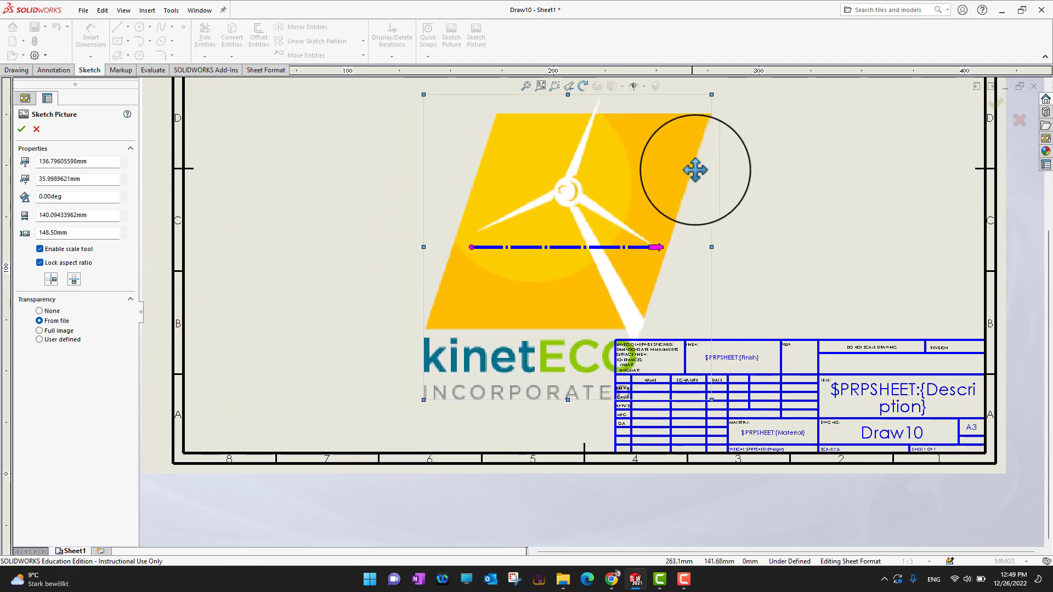
drag(711, 94, 476, 341)
mouse_move(448, 380)
mouse_down()
mouse_move(812, 354)
mouse_move(792, 356)
mouse_up()
key(z)
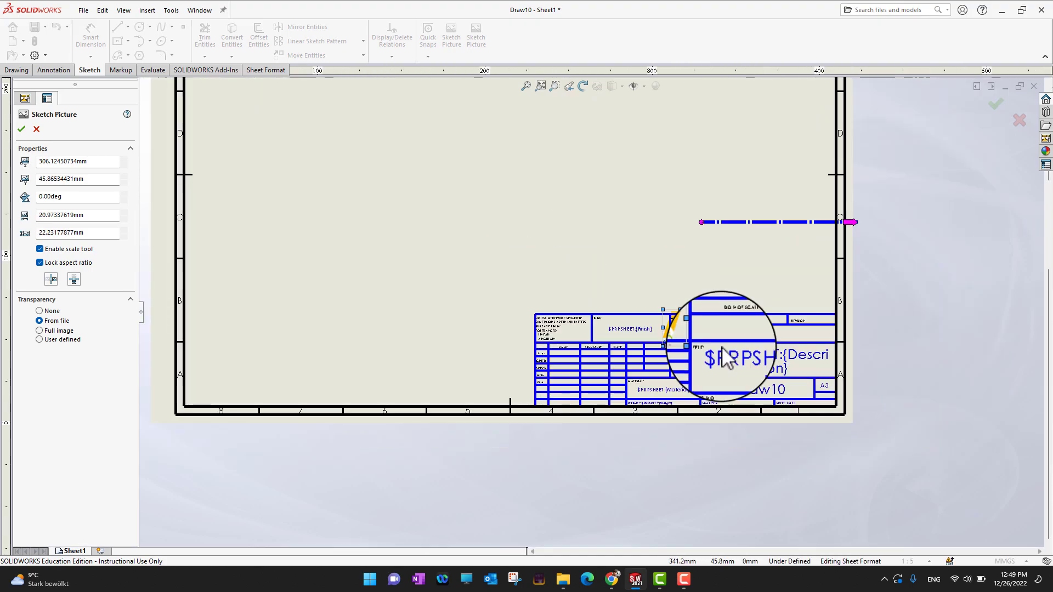
Fit the logo inside the title block's logo cell at about 11.4 by 12 mm and accept the picture
scroll(686, 333, down, 6)
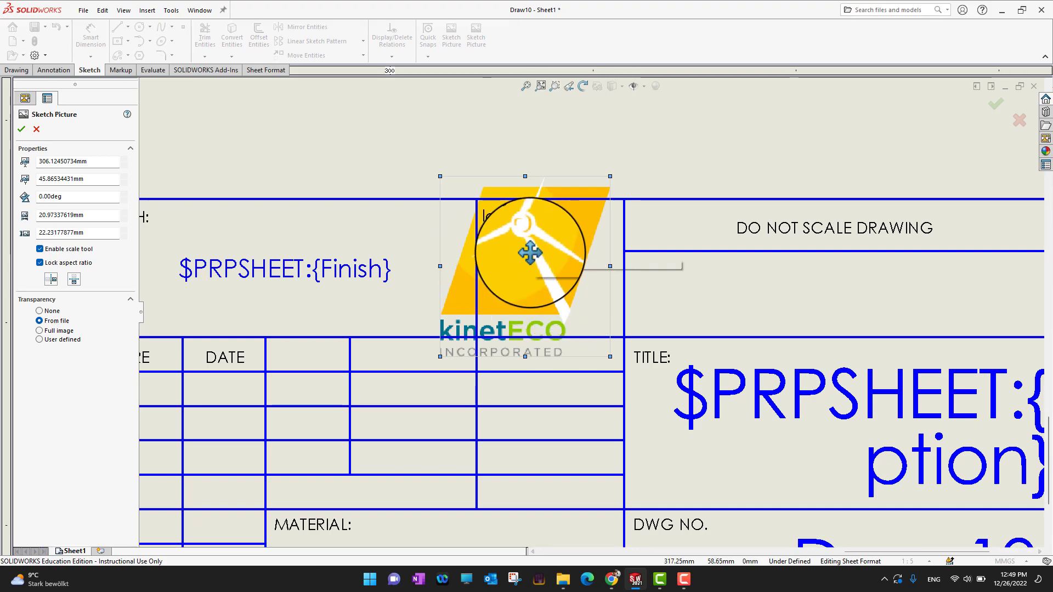
drag(524, 241, 557, 241)
mouse_move(643, 178)
mouse_down()
mouse_move(550, 263)
mouse_move(567, 260)
mouse_up()
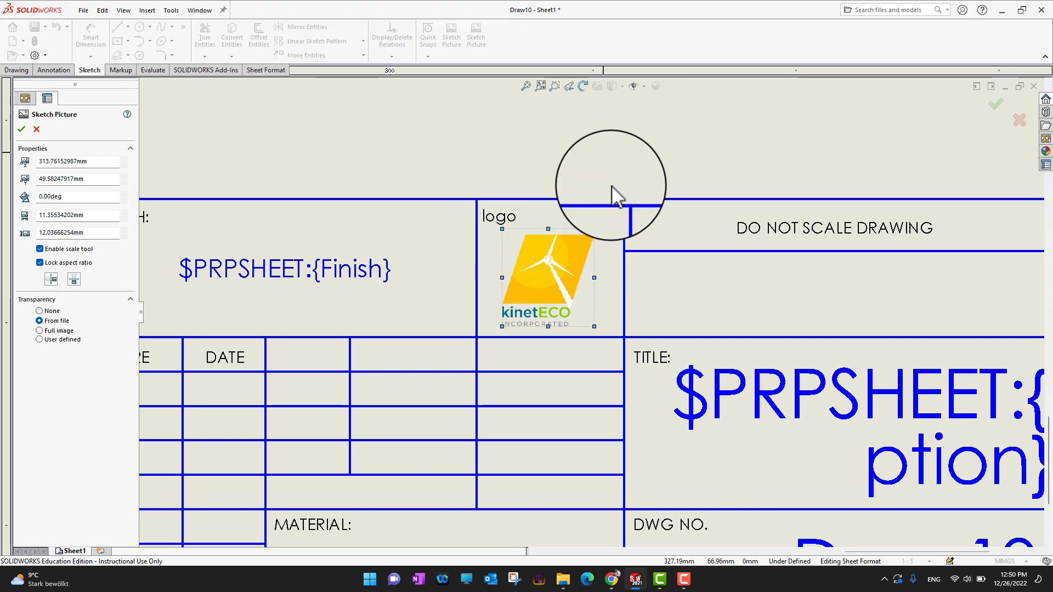
scroll(626, 312, up, 2)
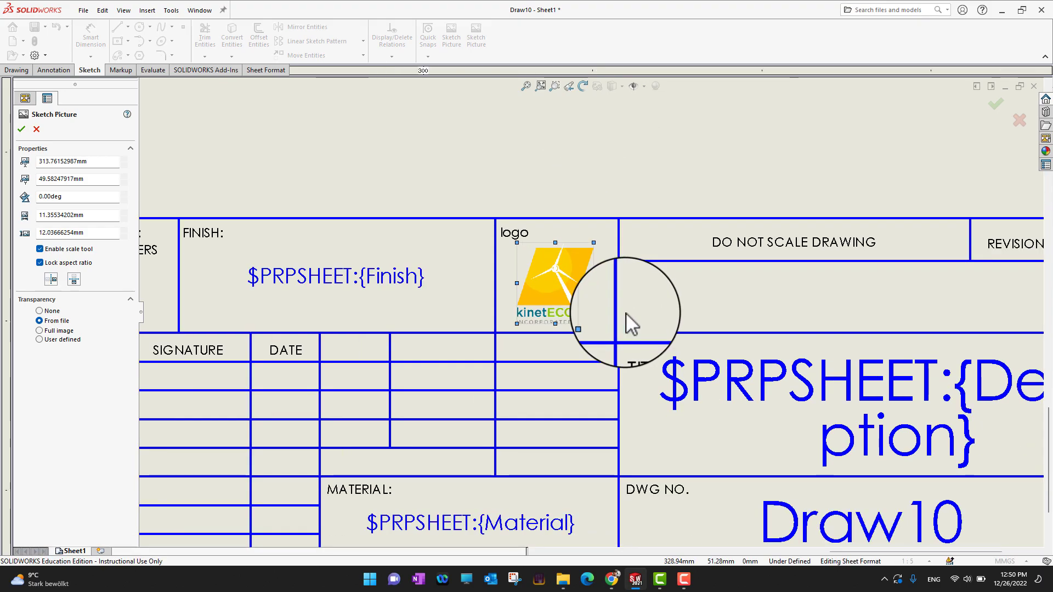
scroll(626, 313, up, 4)
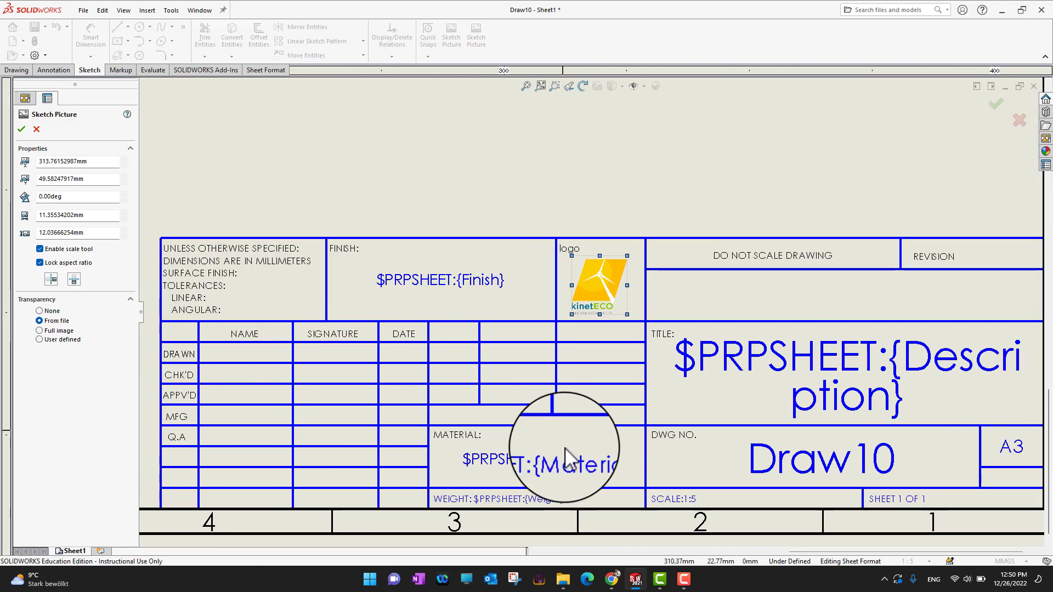
scroll(566, 449, down, 2)
scroll(568, 449, up, 1)
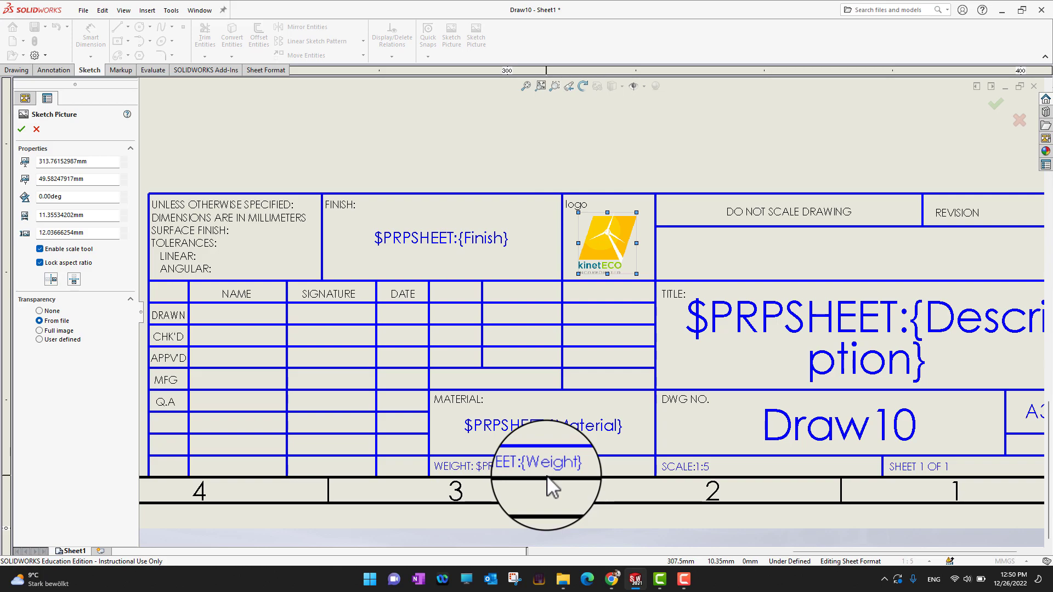
scroll(547, 477, up, 1)
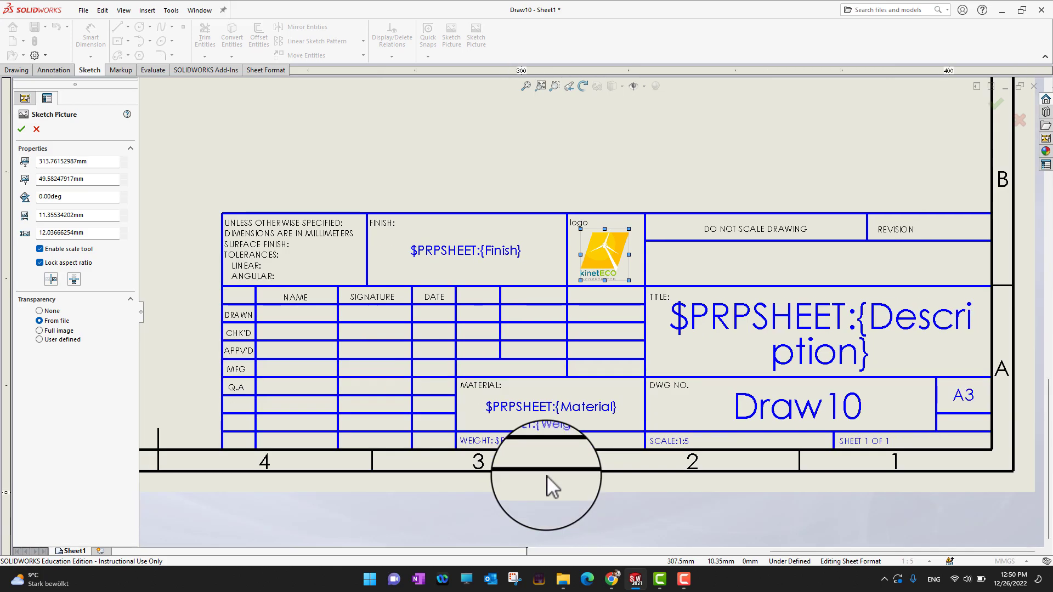
scroll(547, 476, up, 1)
scroll(595, 360, down, 2)
key(Return)
Place a new empty note just above the title block's "DO NOT SCALE DRAWING" cell
scroll(596, 360, up, 1)
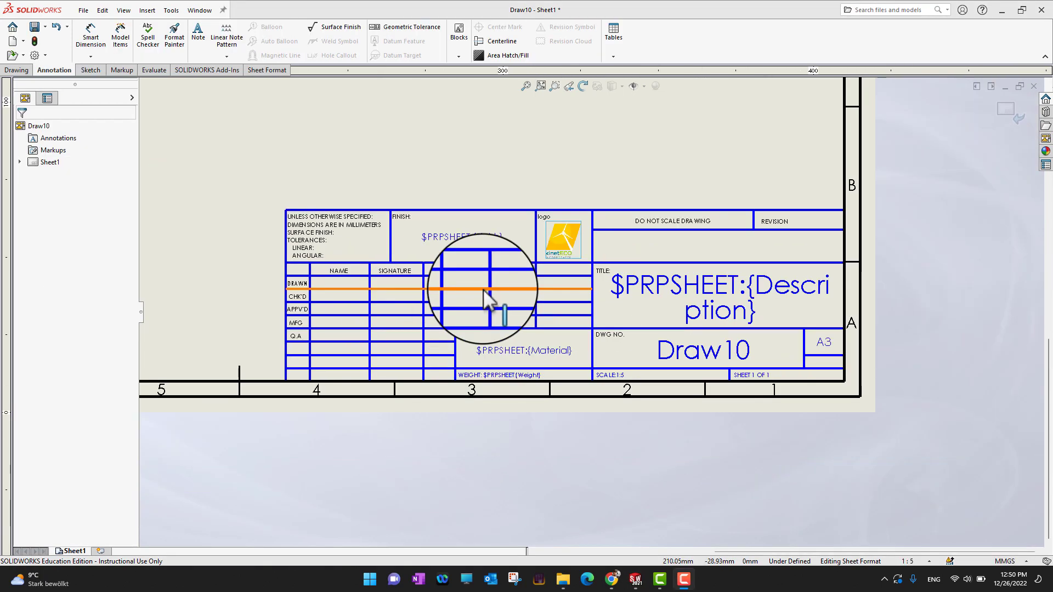
scroll(562, 180, down, 2)
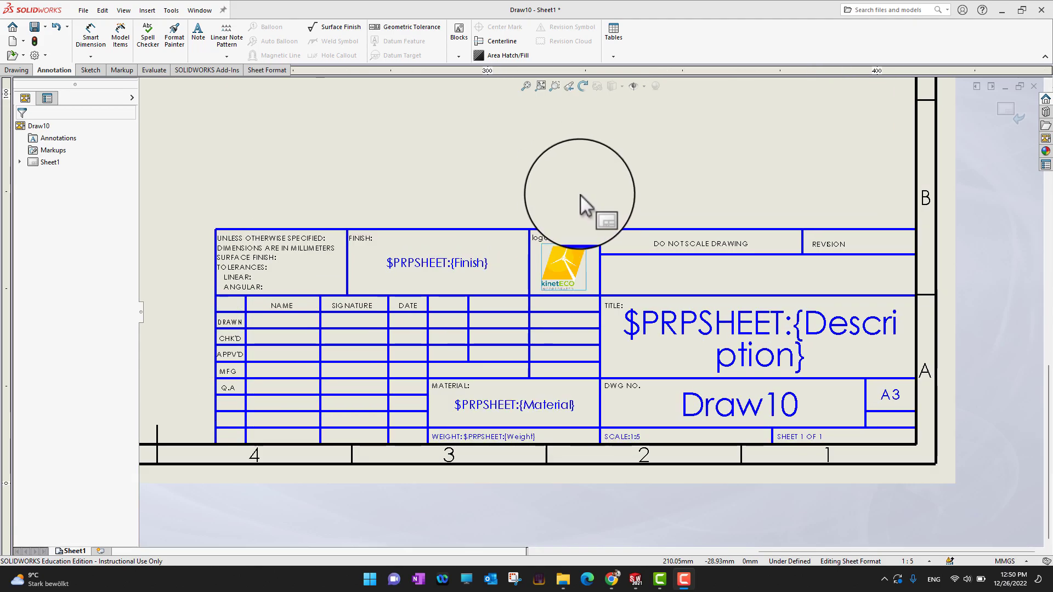
click(83, 71)
click(70, 71)
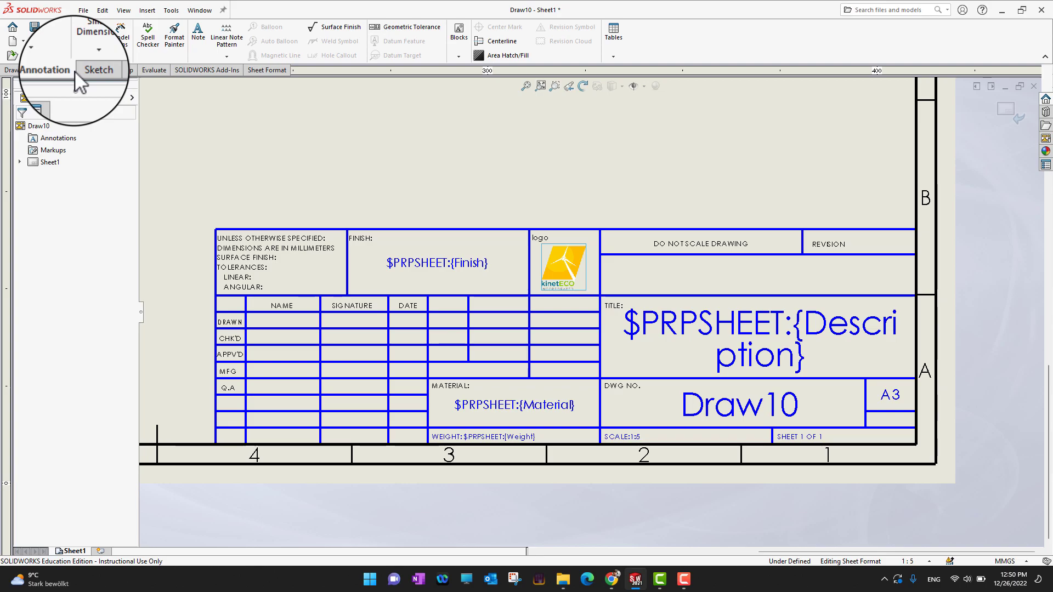
click(198, 31)
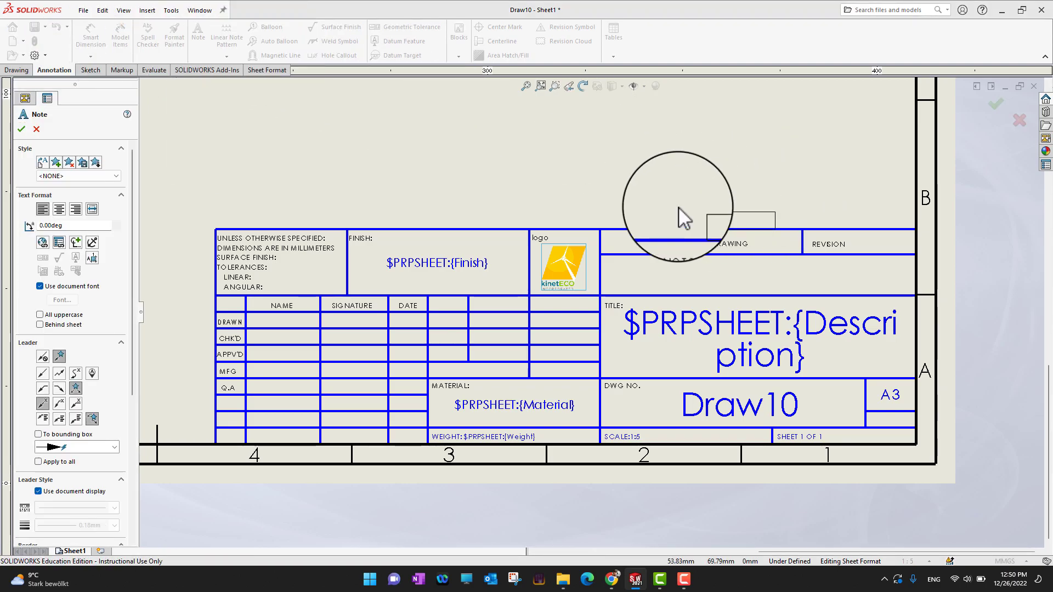
click(628, 197)
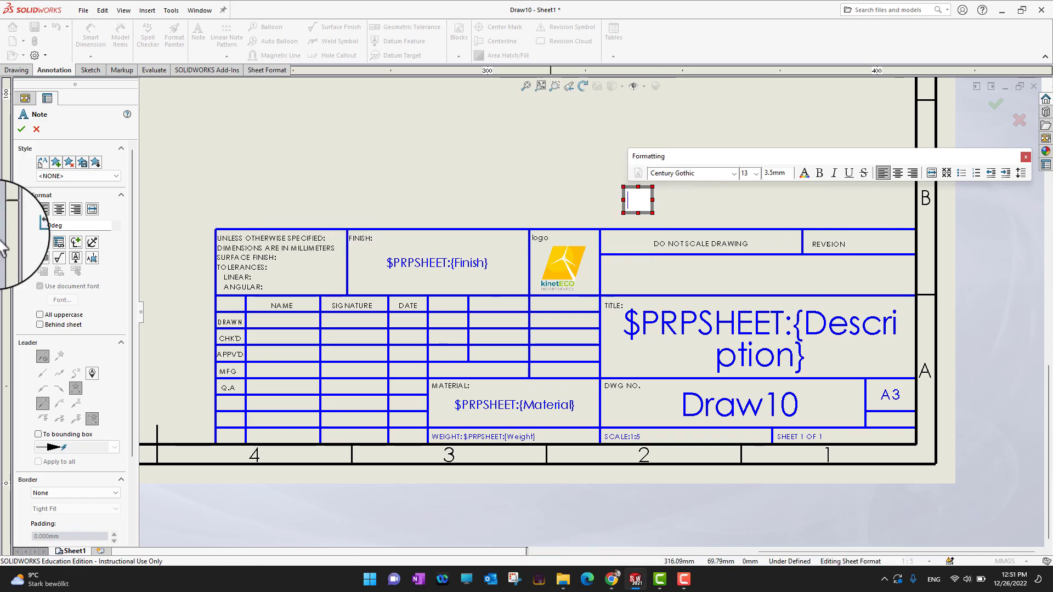
Link the new note to the SW-Created Date property, using Model found here with Selected component or other drawing view
click(59, 242)
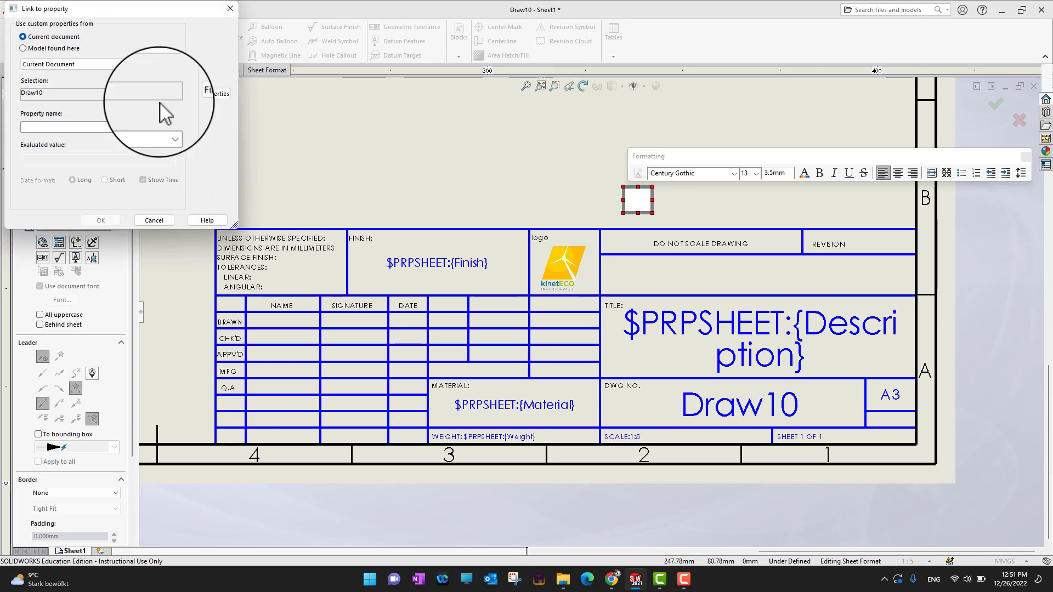
drag(137, 10, 353, 116)
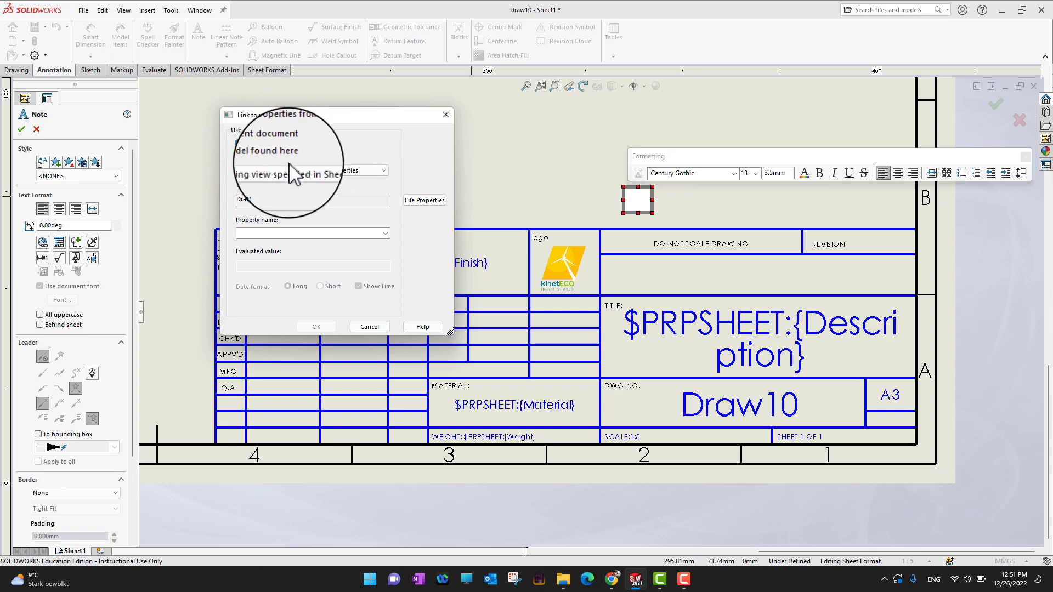
click(354, 170)
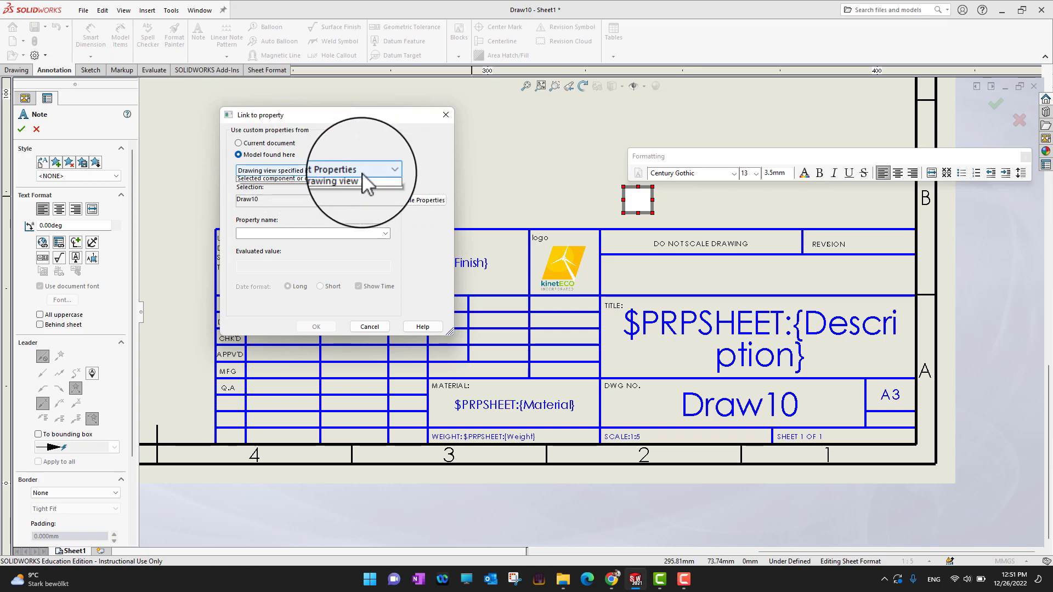
click(334, 188)
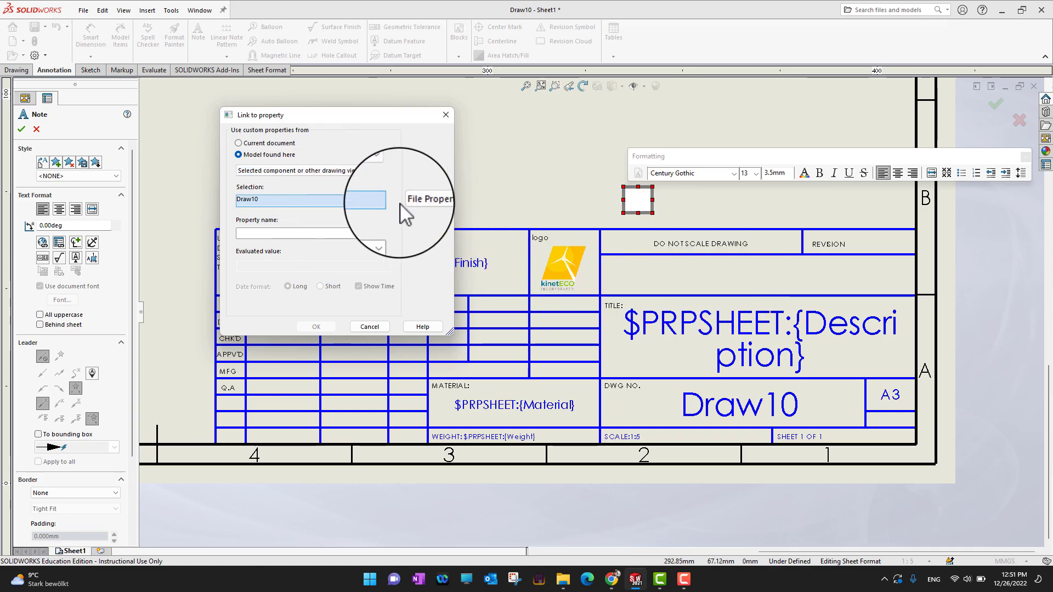
click(386, 233)
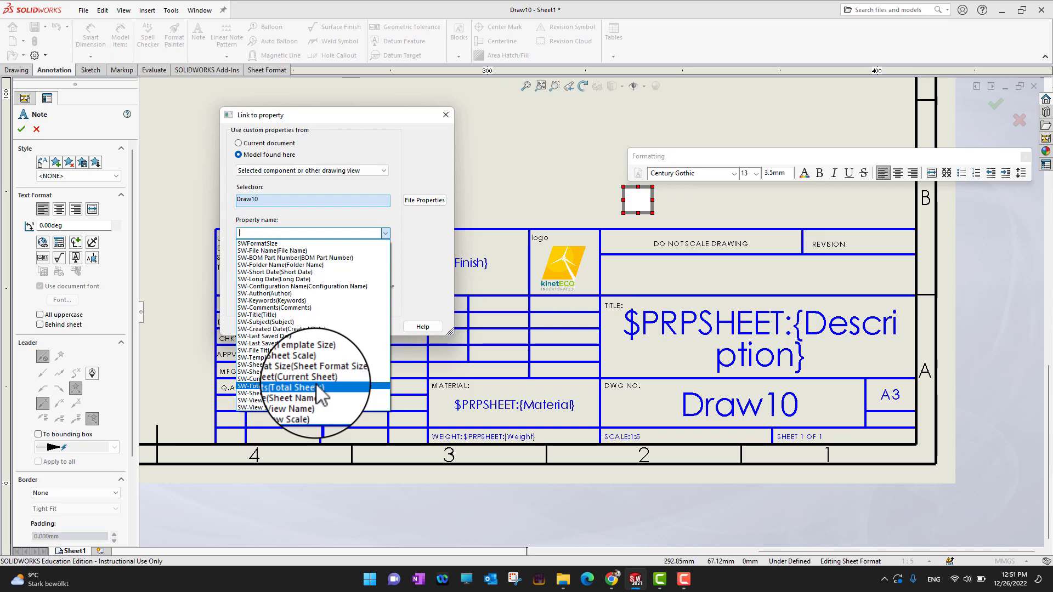
click(318, 329)
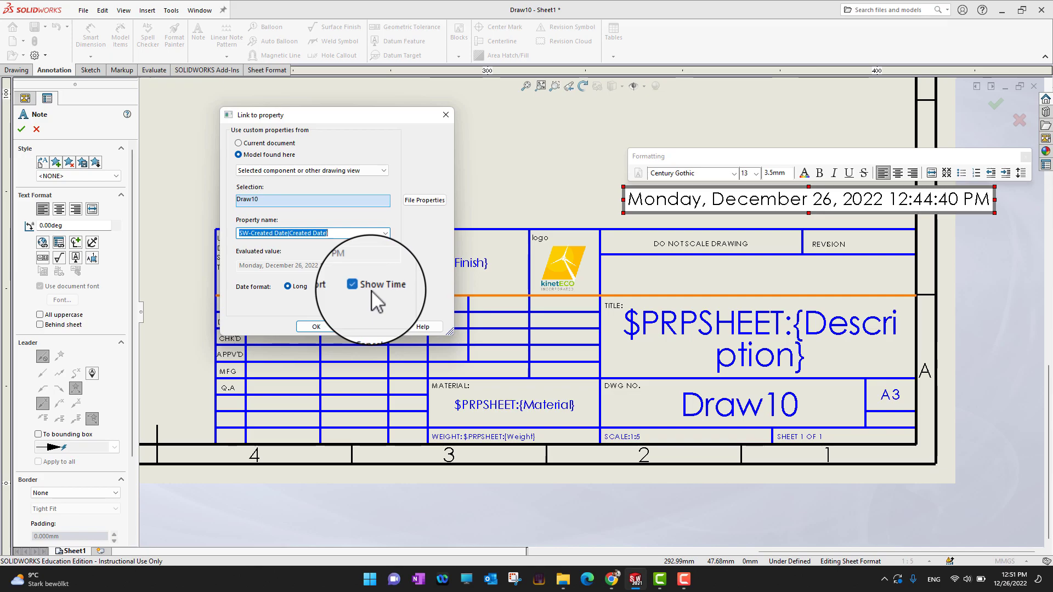
Switch the linked created date to the Short format with time shown, accept the note and shift it right above the title block
click(327, 288)
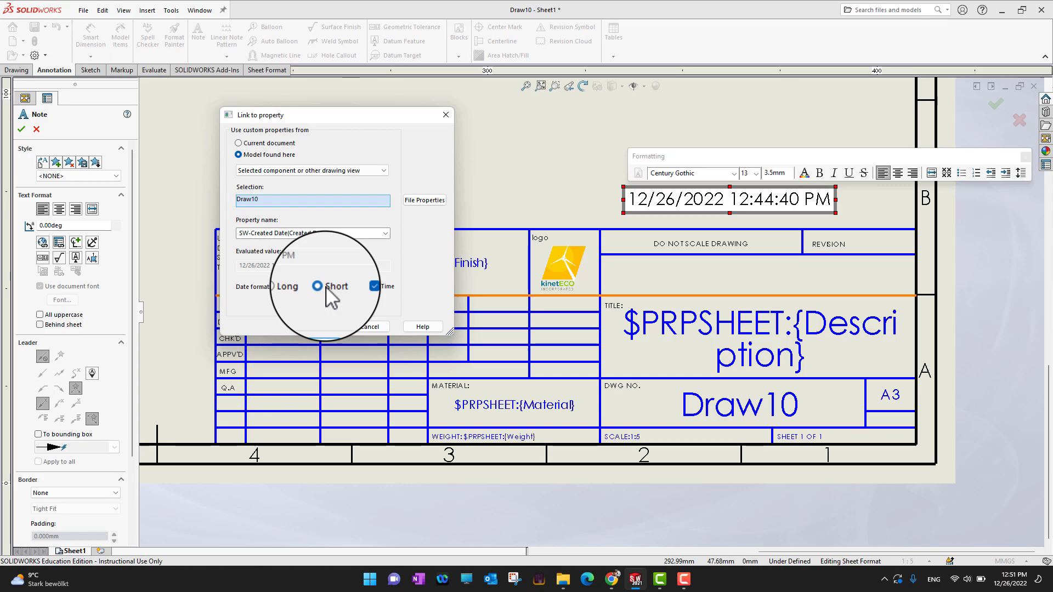
click(302, 289)
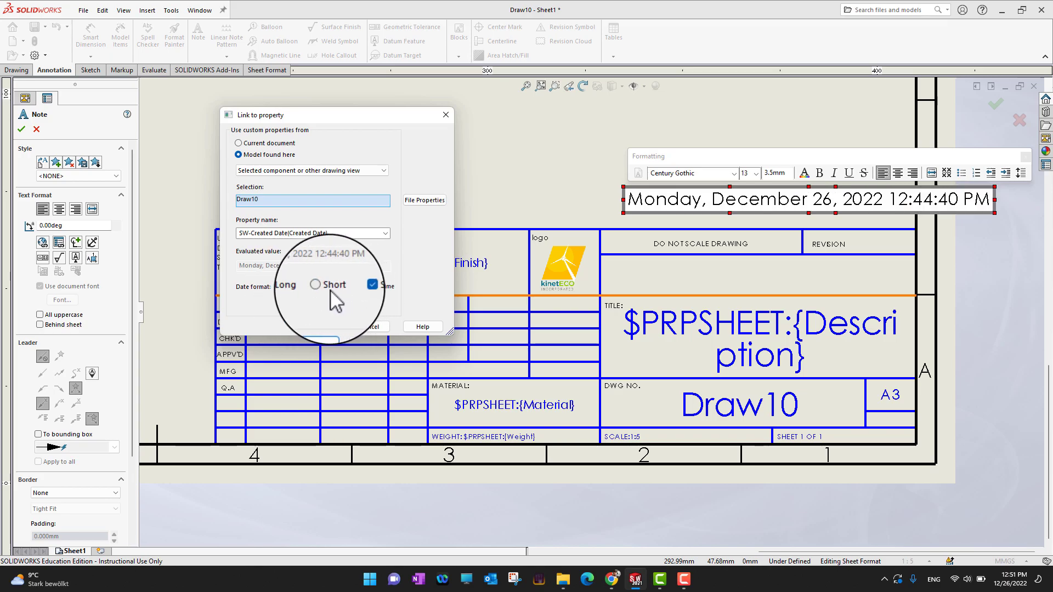
click(331, 291)
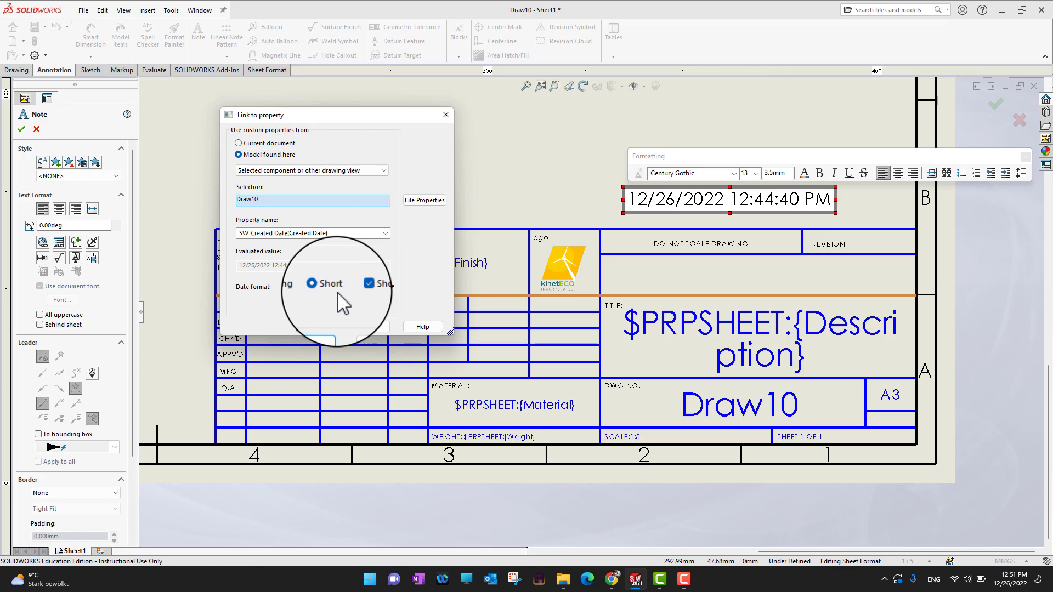
click(325, 328)
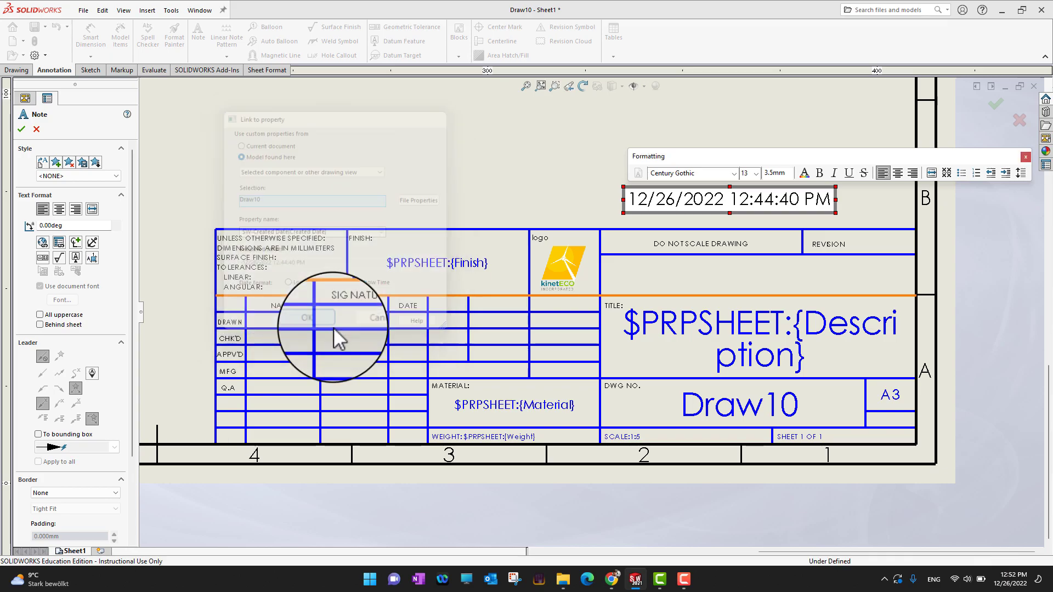
click(21, 130)
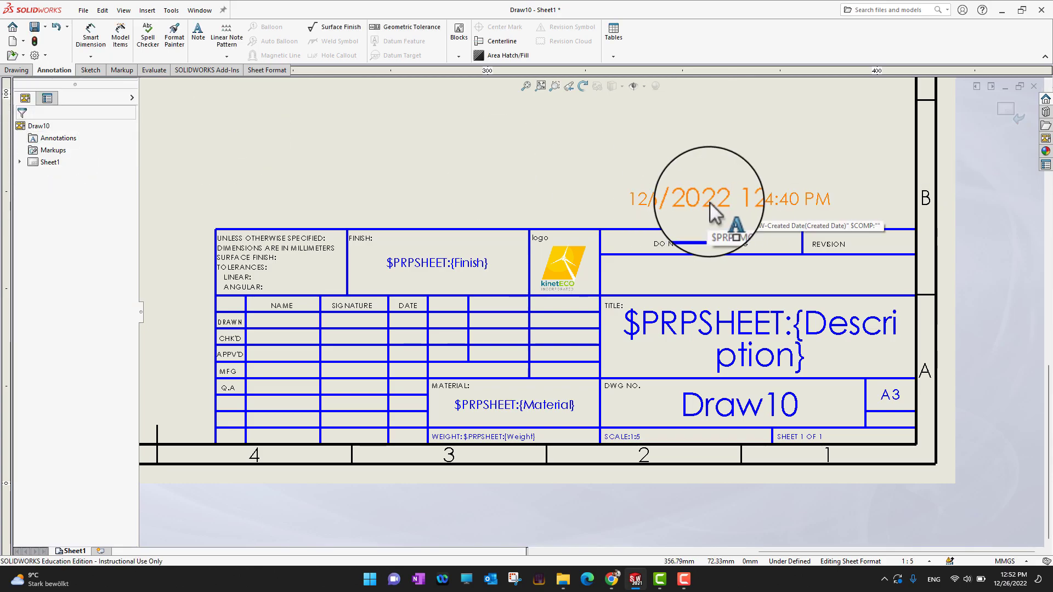
drag(723, 219, 761, 216)
scroll(619, 220, up, 3)
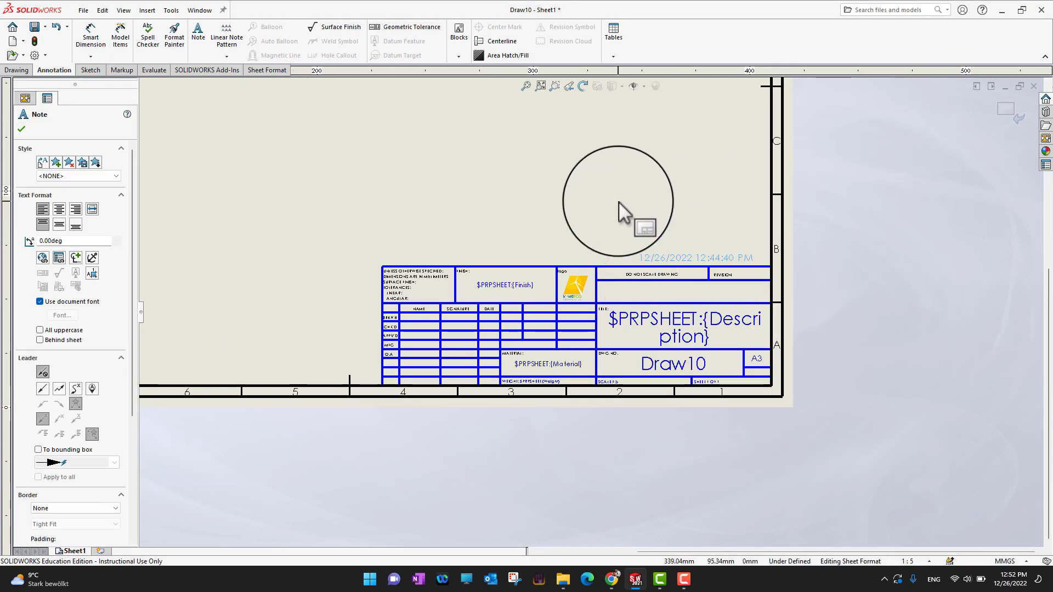
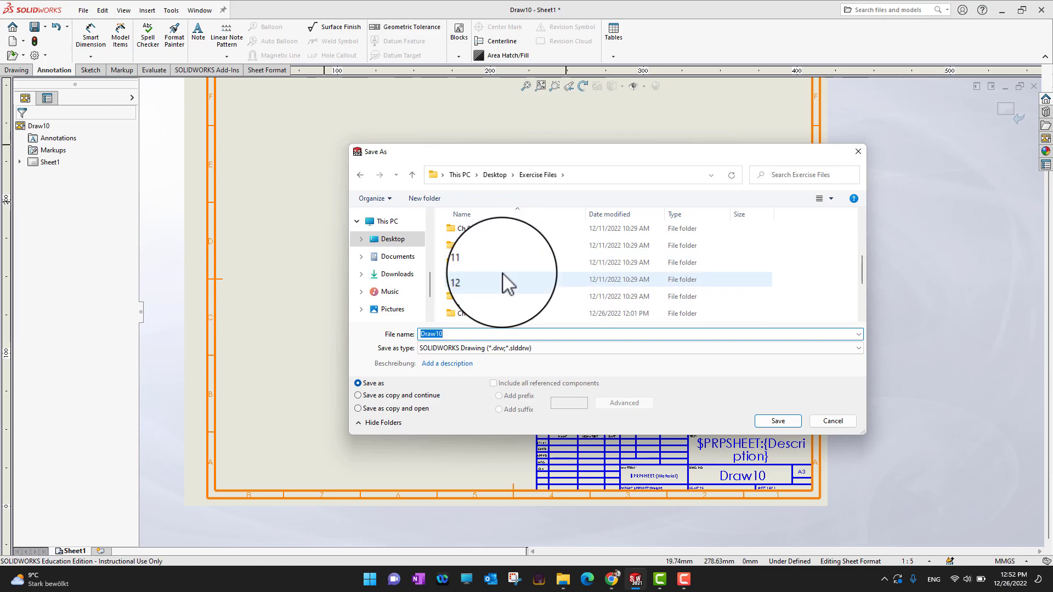
double_click(480, 313)
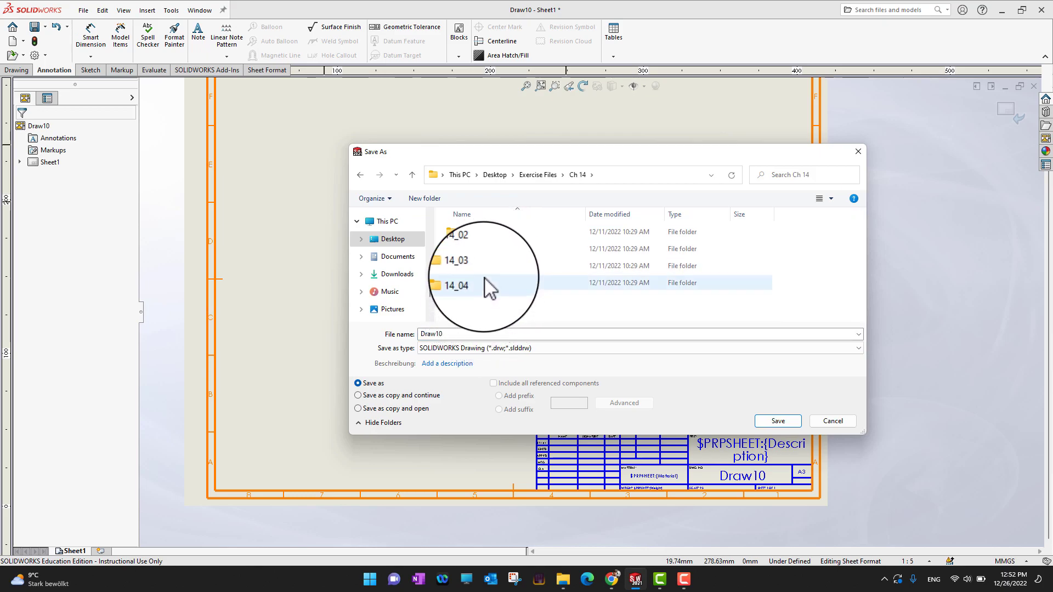
double_click(473, 233)
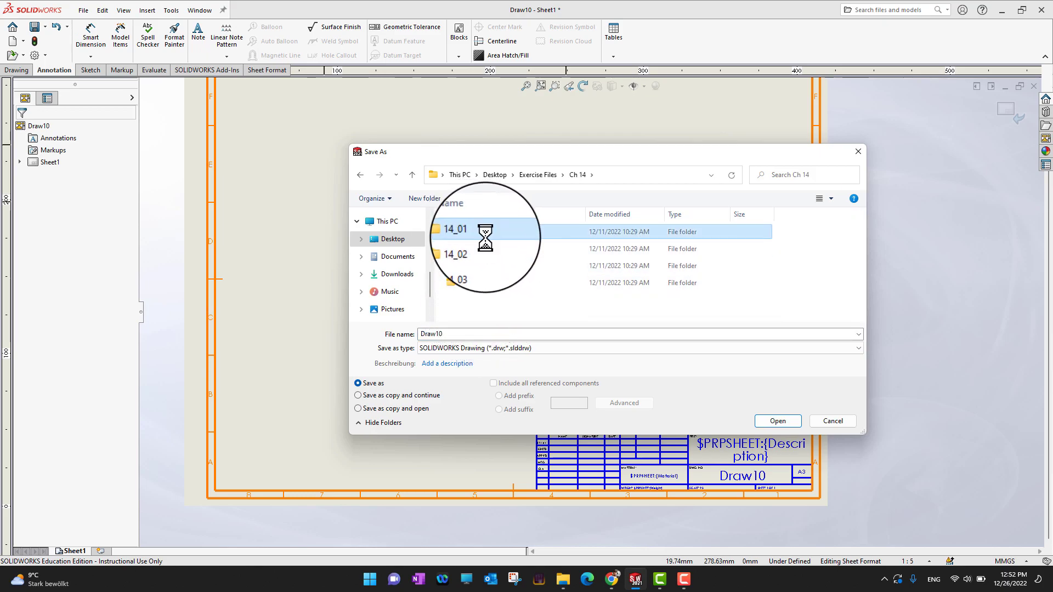
click(552, 349)
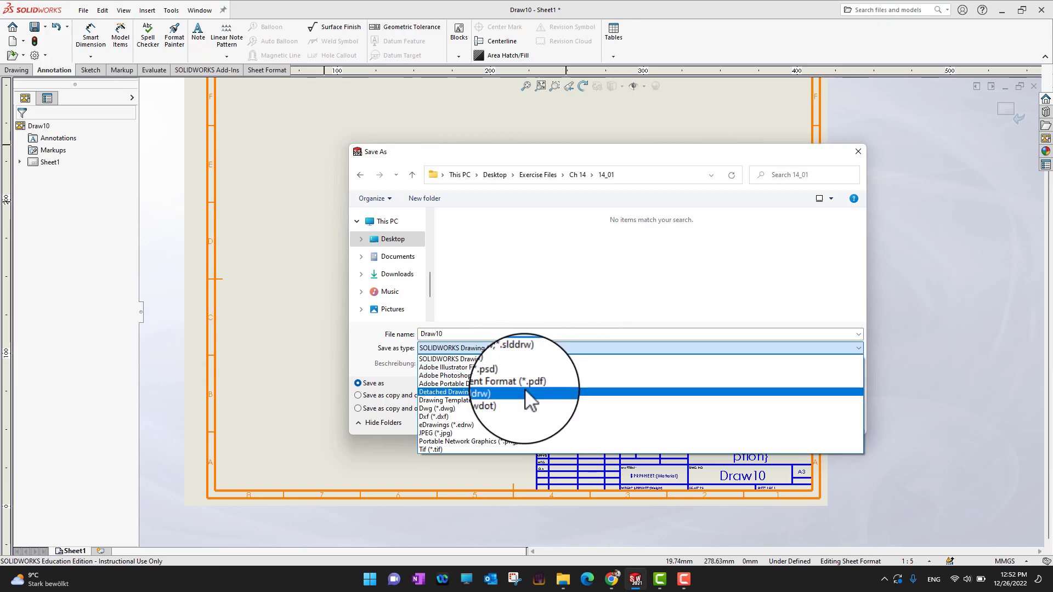
click(515, 409)
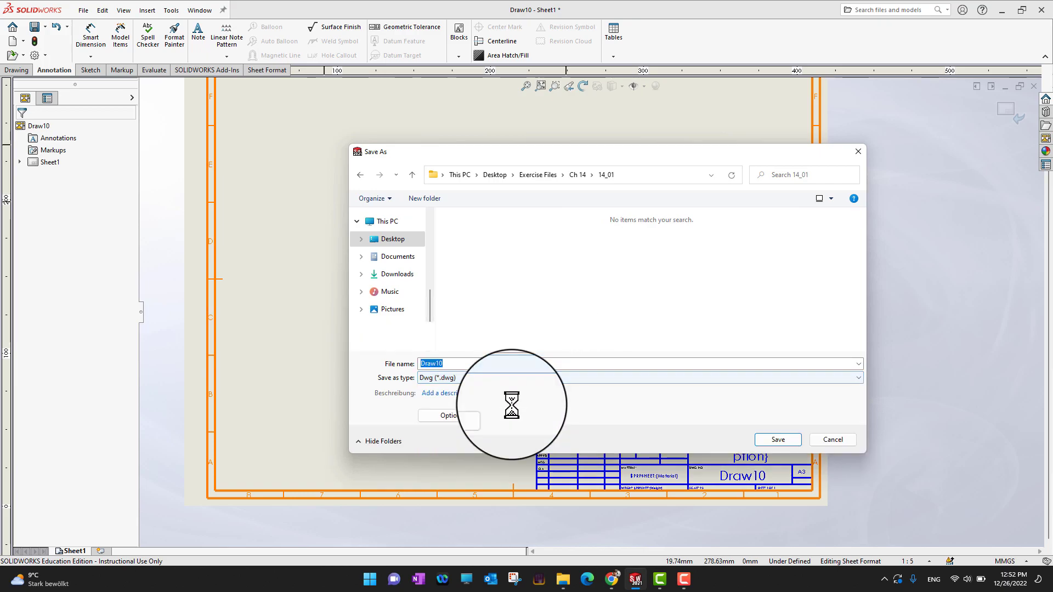
Set the save type to Drawing Templates (*.drwdot) and name the file DrawABC
click(509, 376)
scroll(485, 414, up, 3)
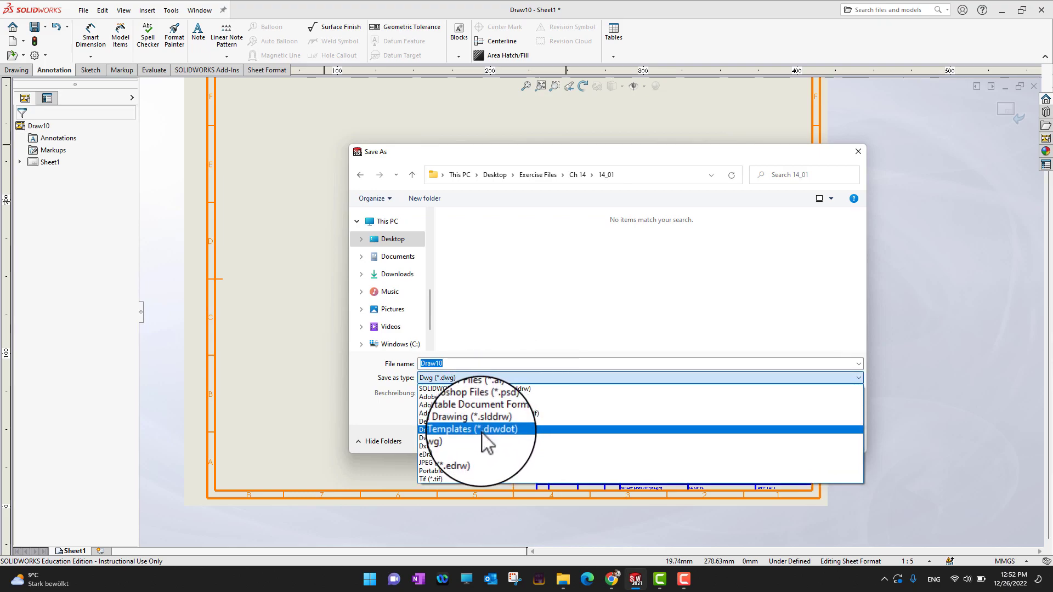
click(488, 429)
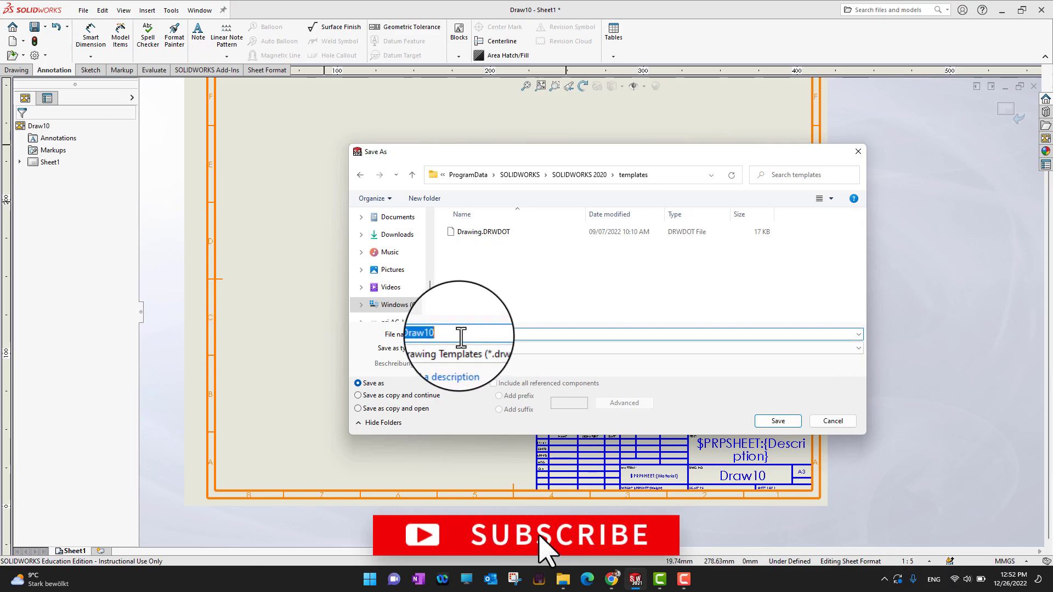
click(461, 335)
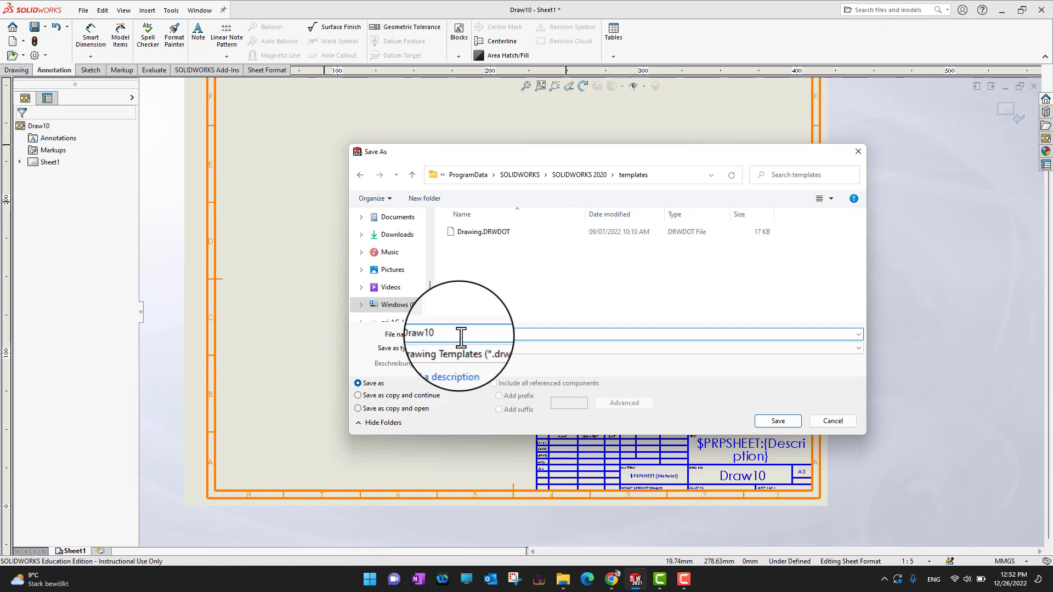
text(ABC)
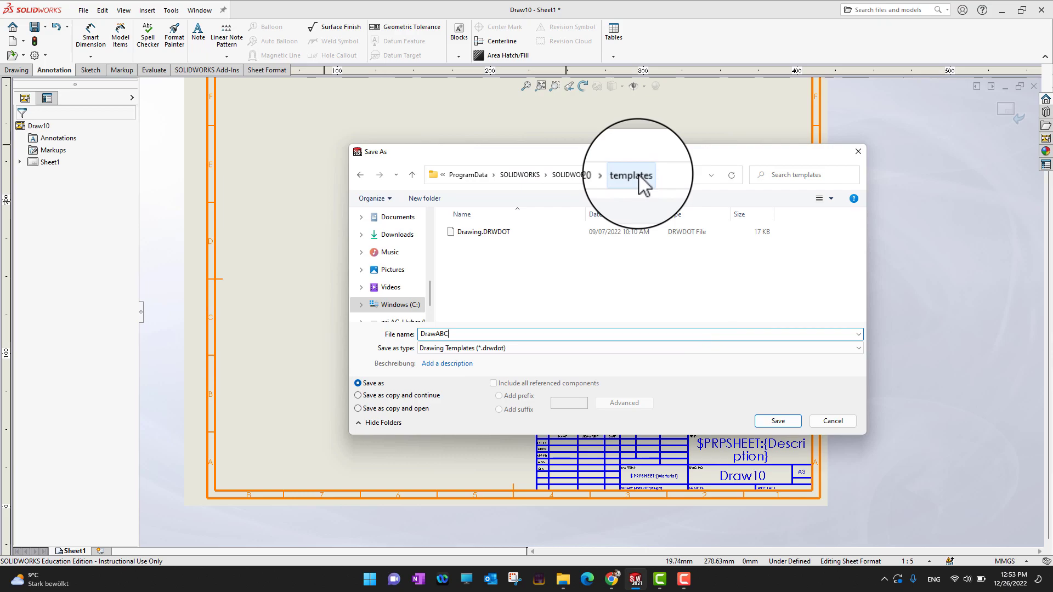
Save the template in the Desktop folder Exercise Files > Ch 14 > 14_01 and close the document
scroll(411, 263, up, 3)
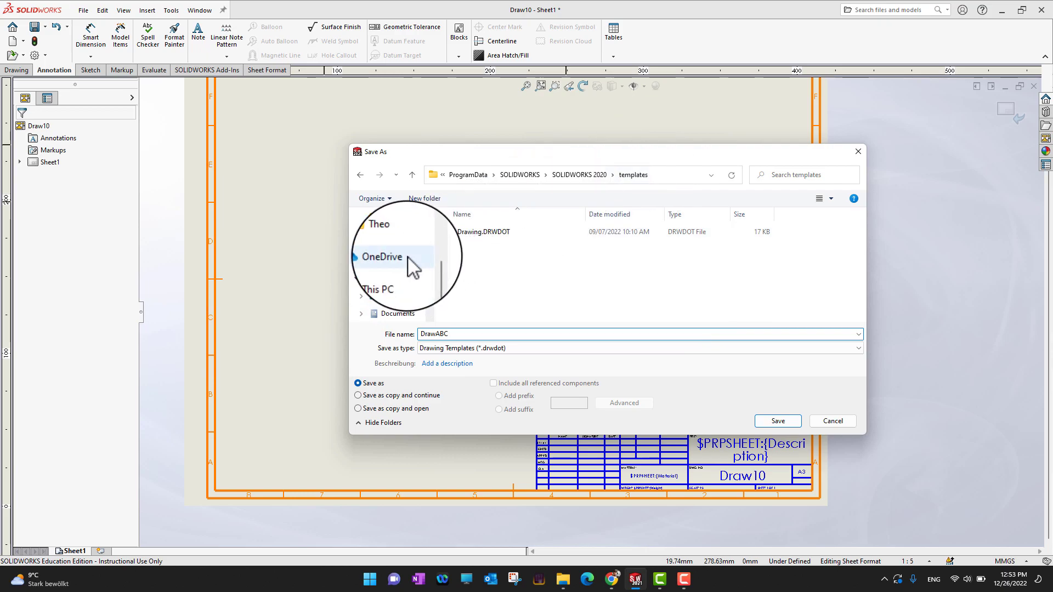
click(393, 296)
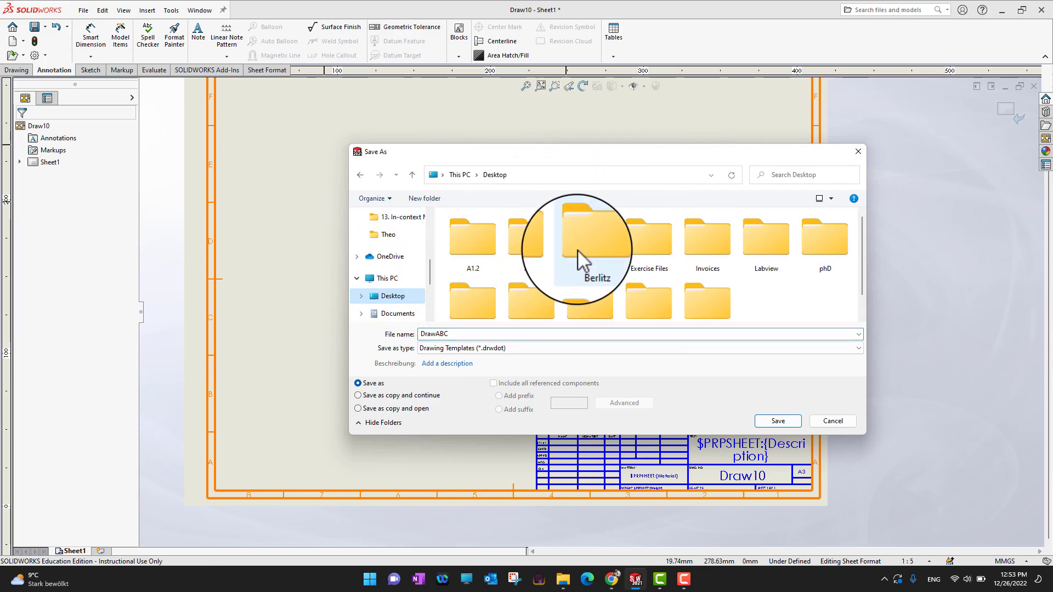
double_click(649, 248)
scroll(500, 272, down, 4)
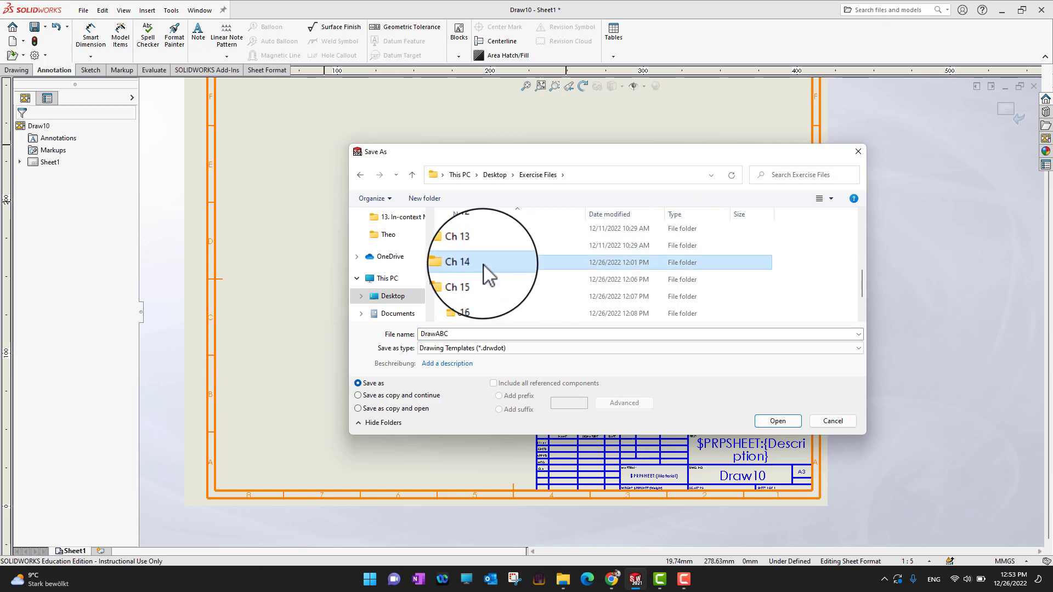
double_click(483, 264)
double_click(483, 231)
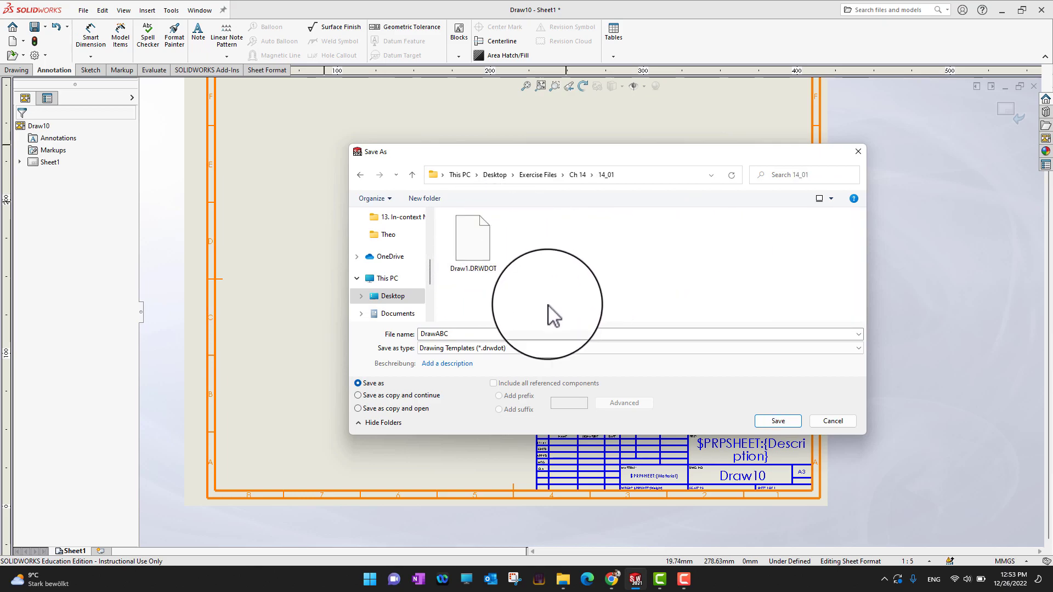
click(470, 338)
click(472, 335)
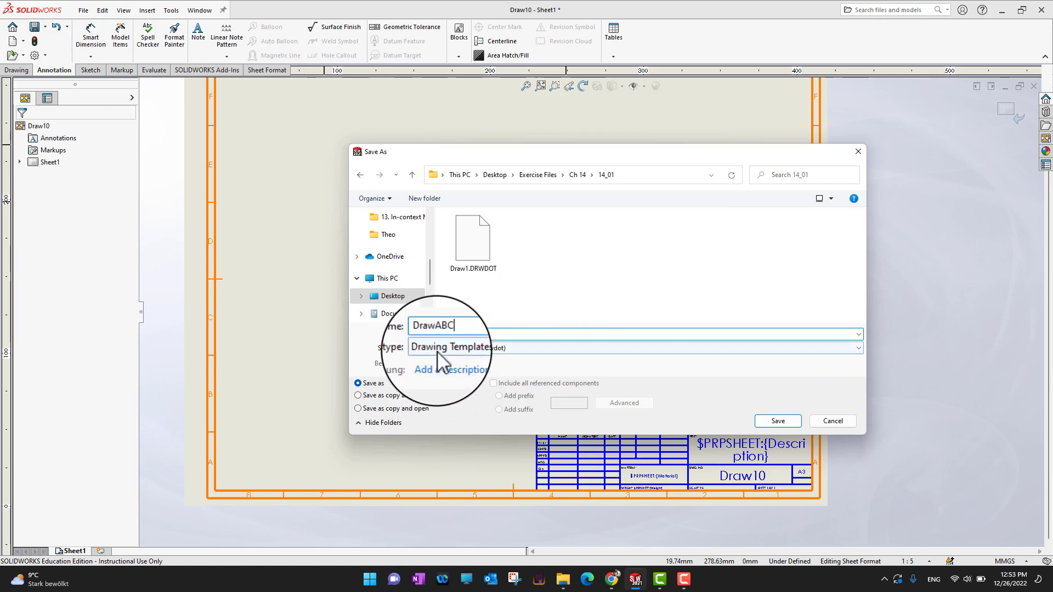
click(771, 423)
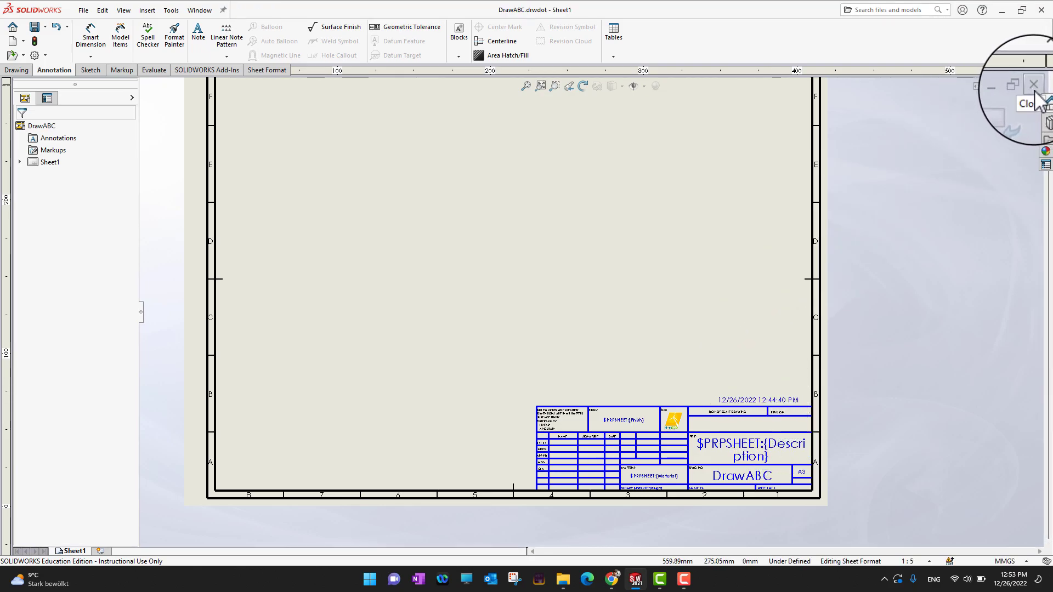
click(1040, 92)
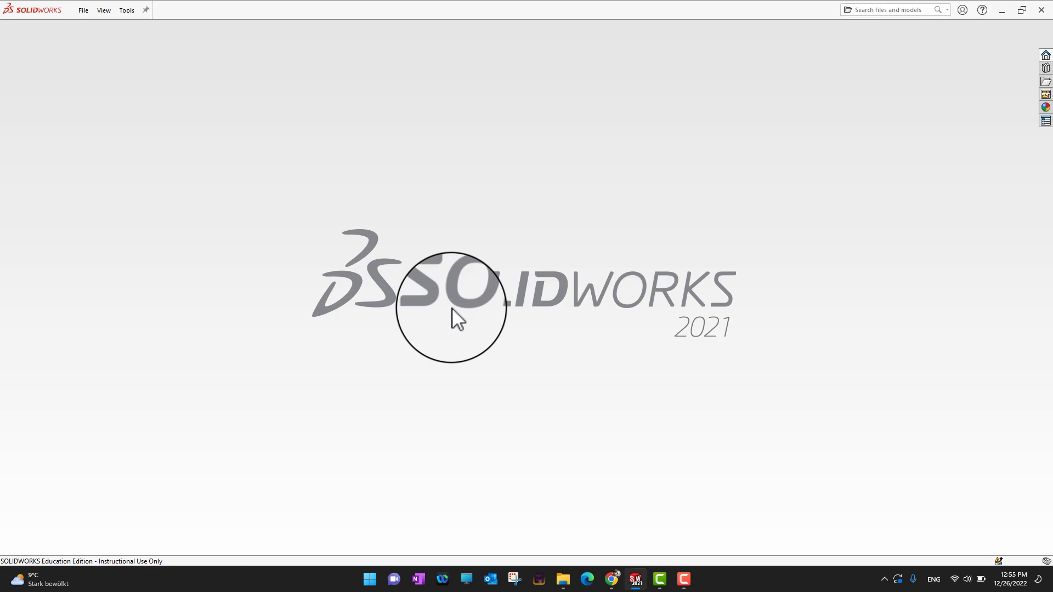
Create a new drawing with the standard A3 (ISO) sheet format and dismiss the Model View command
click(84, 11)
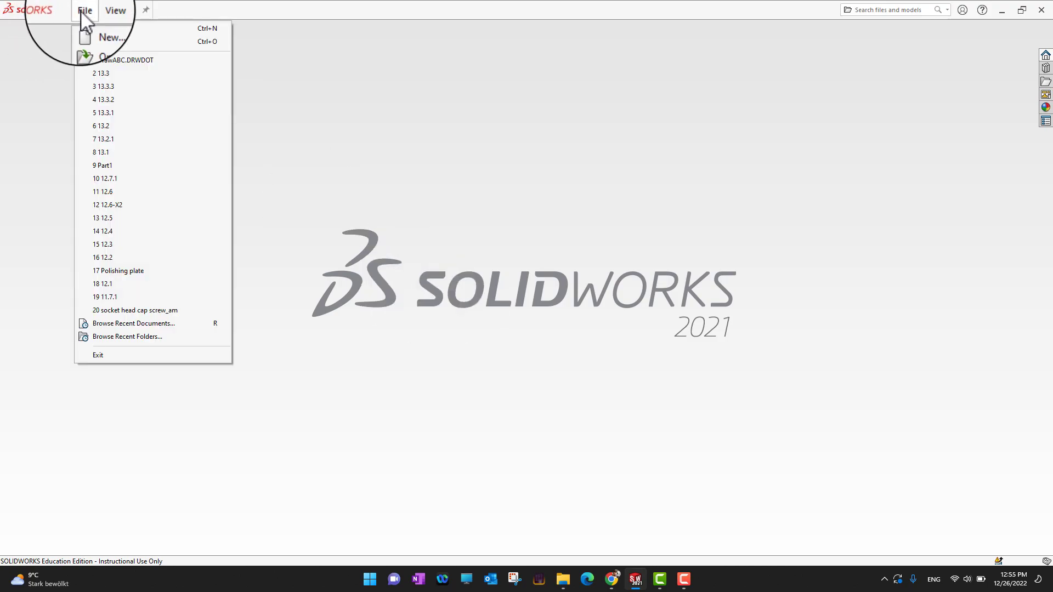
click(85, 26)
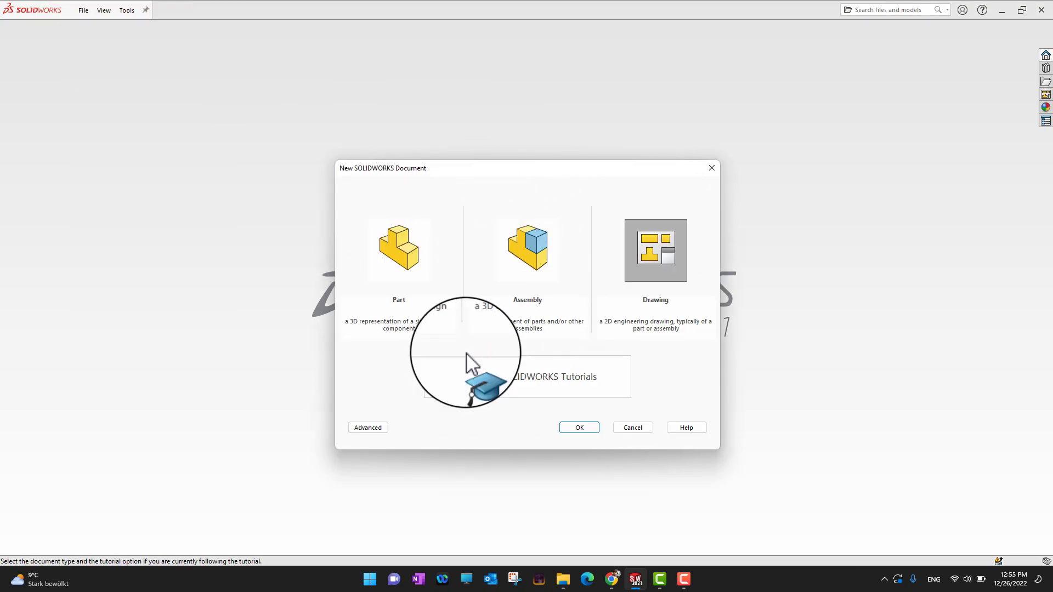
click(368, 428)
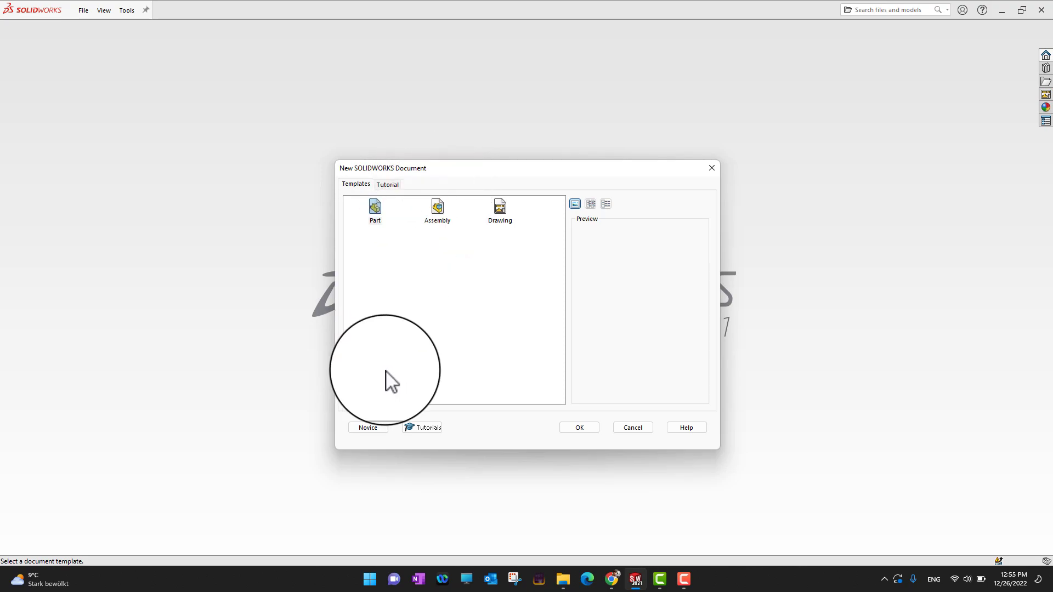
click(373, 429)
double_click(628, 278)
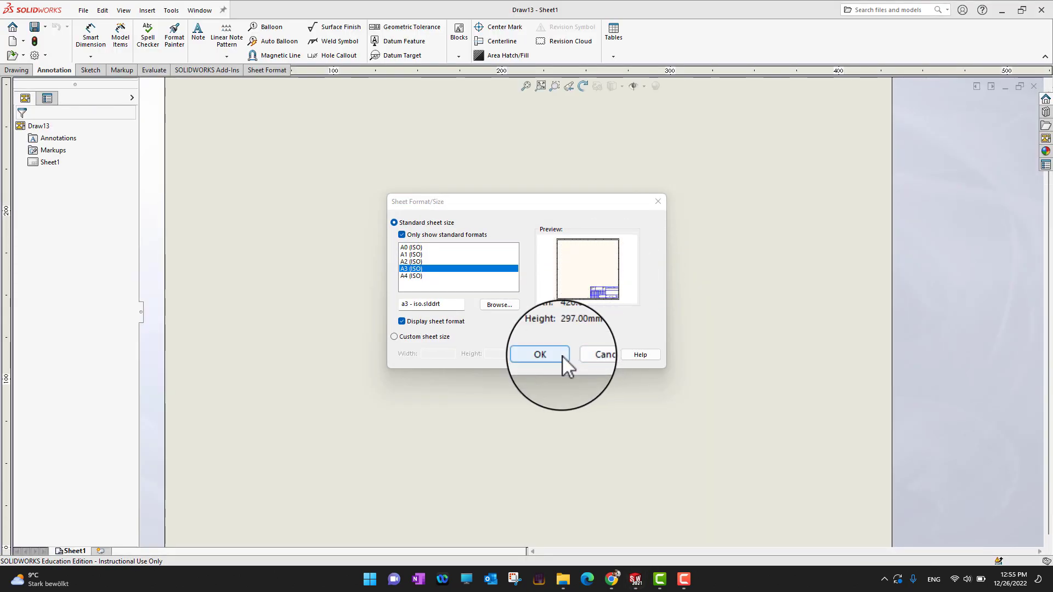
click(559, 355)
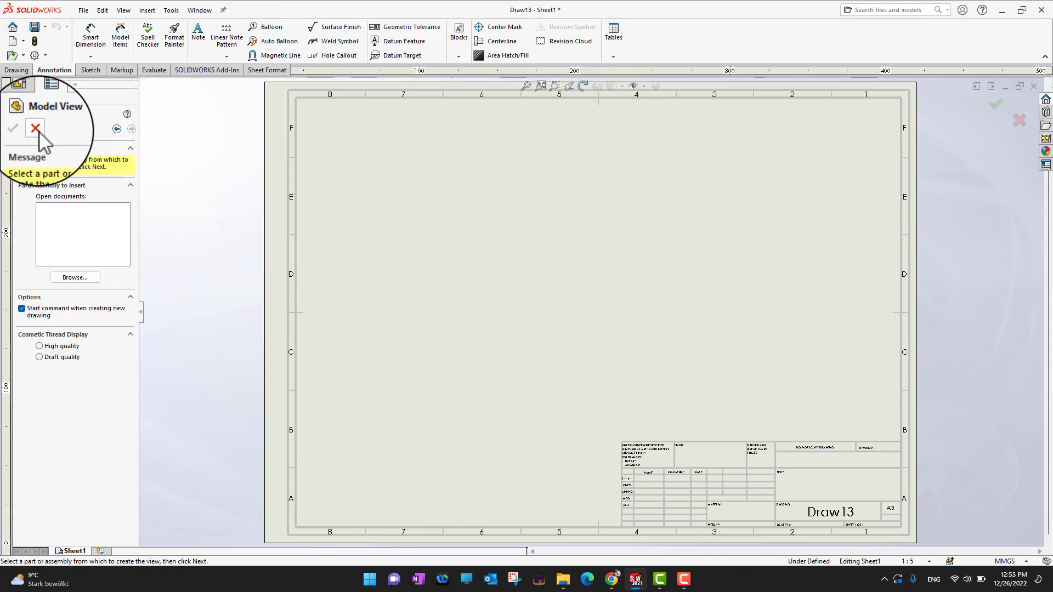
click(23, 125)
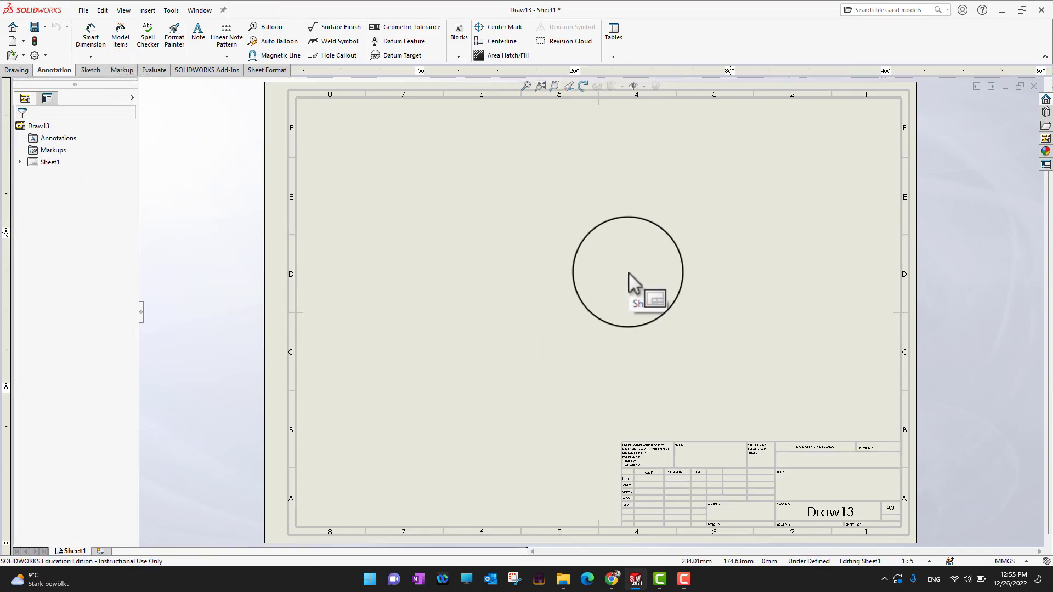
Add the Desktop folder Exercise Files > Ch 14 > 14_01 to the Document Templates file locations and close the drawing without saving
click(38, 57)
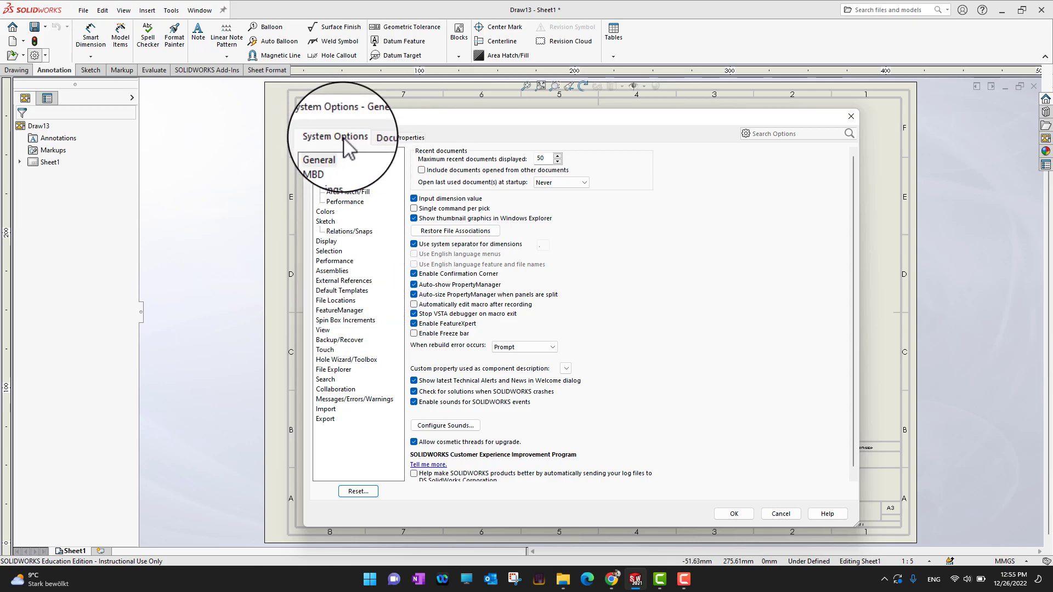
click(337, 300)
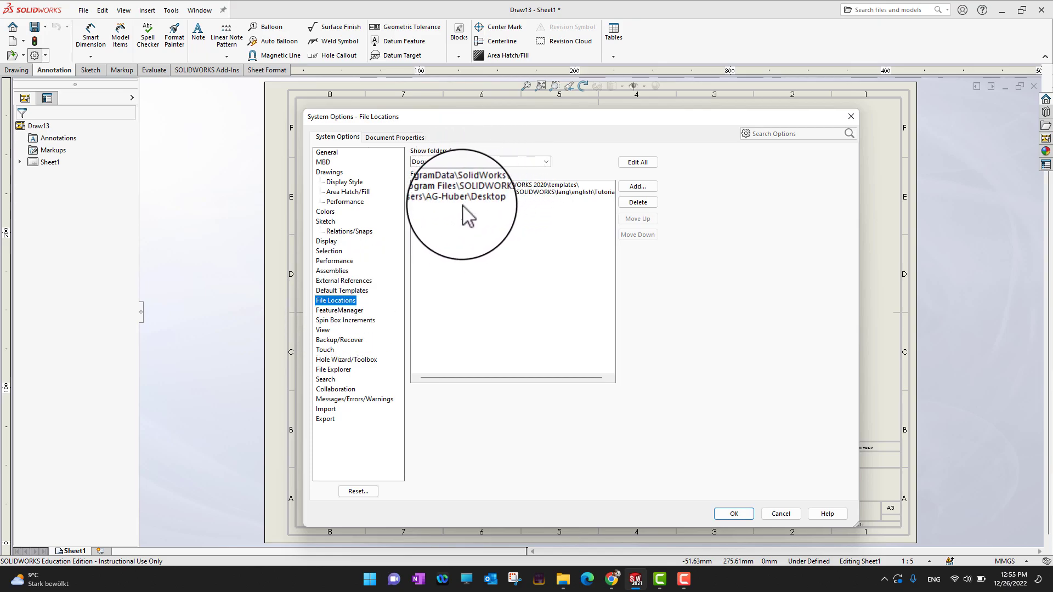
click(631, 189)
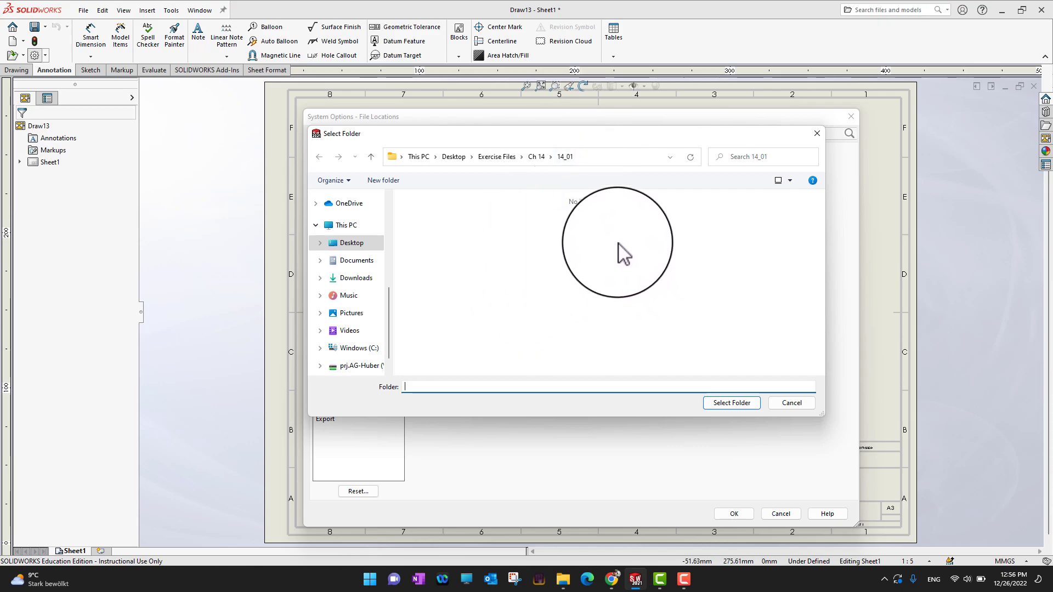
click(735, 401)
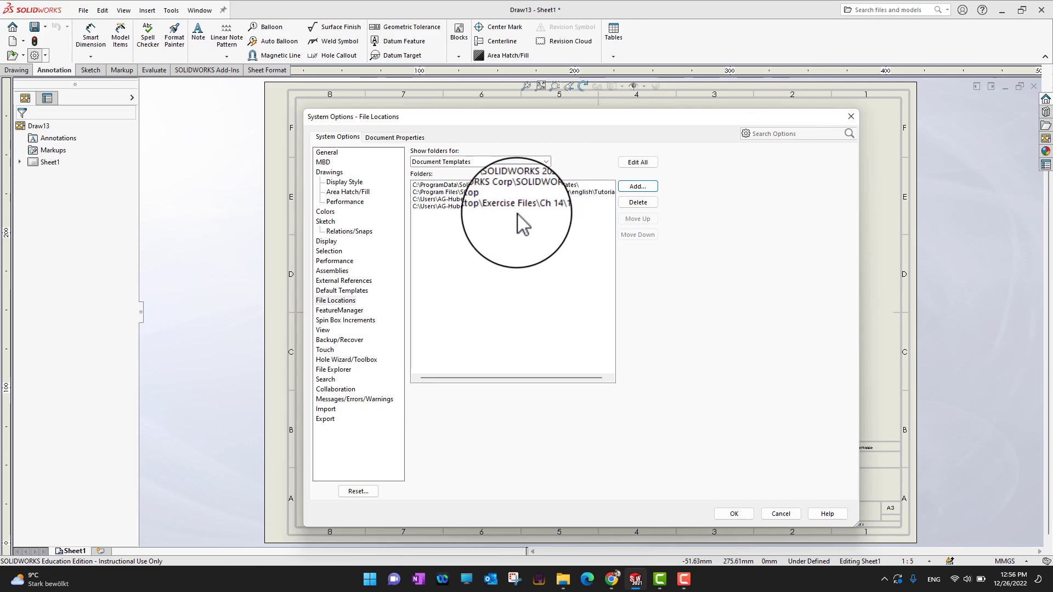
click(735, 514)
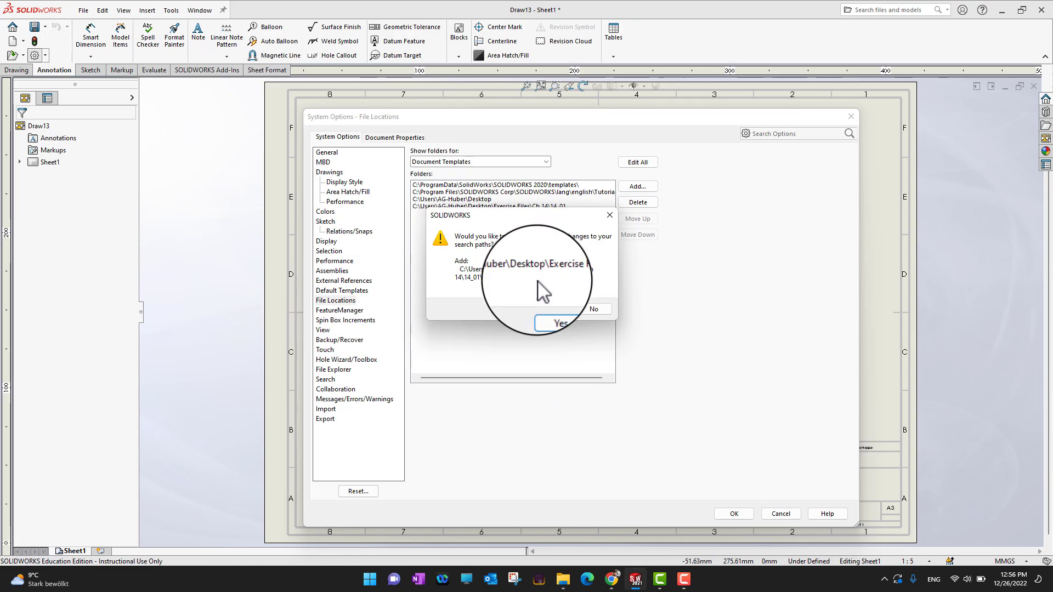
click(548, 308)
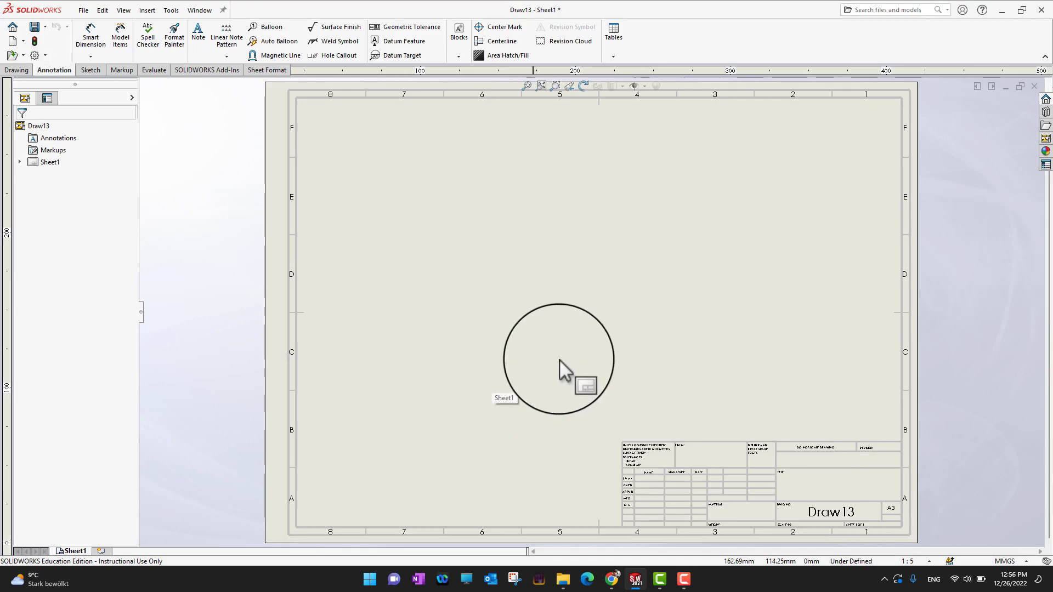
click(1029, 86)
click(540, 307)
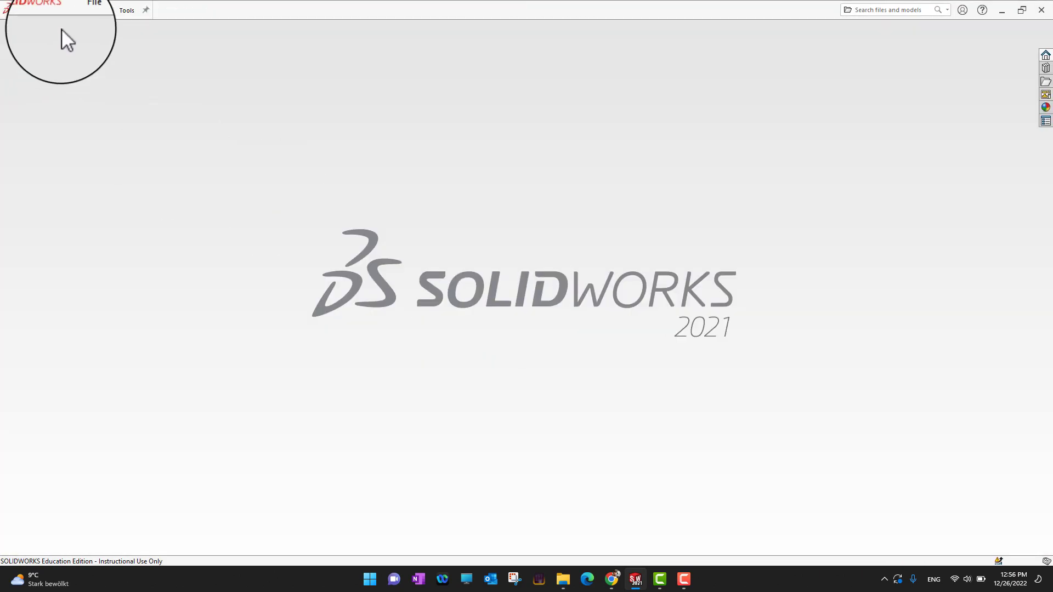
Create a new drawing from the DrawABC template in the 14_01 template group, dismiss Model View and check the title block
click(83, 10)
click(89, 31)
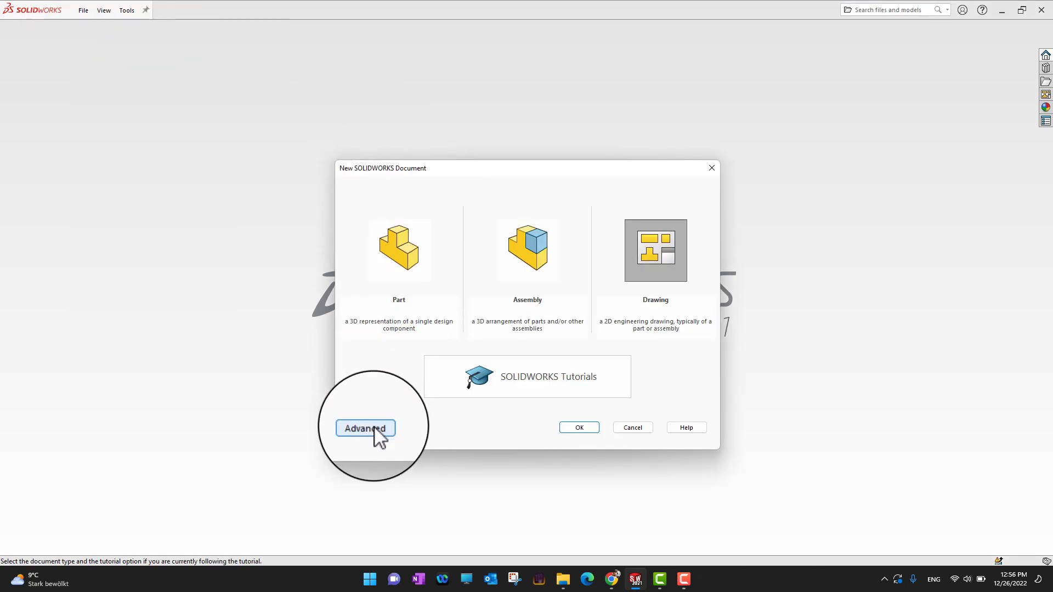
click(374, 430)
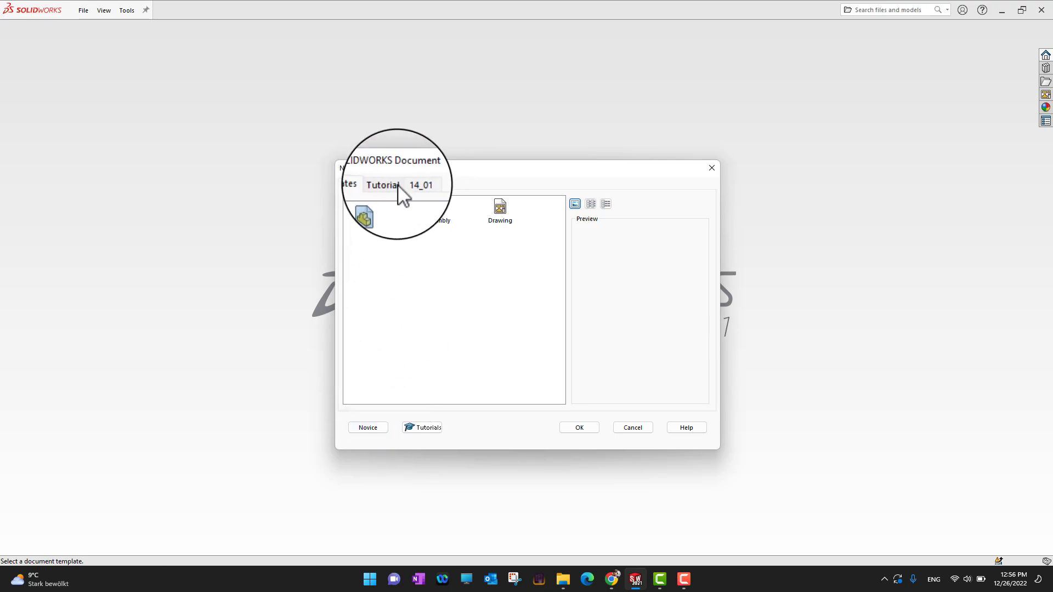
click(415, 186)
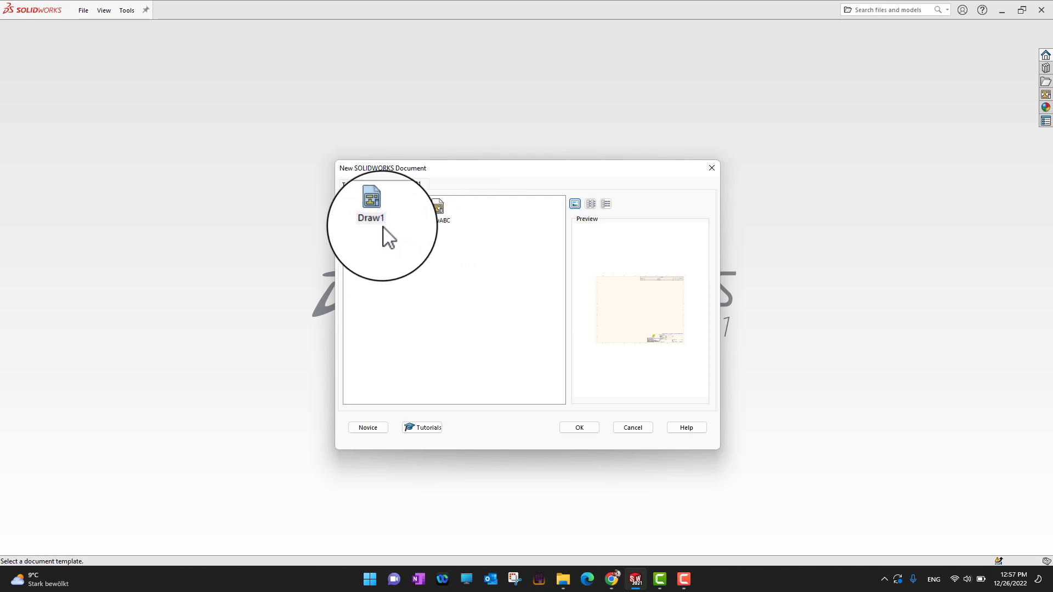
double_click(441, 220)
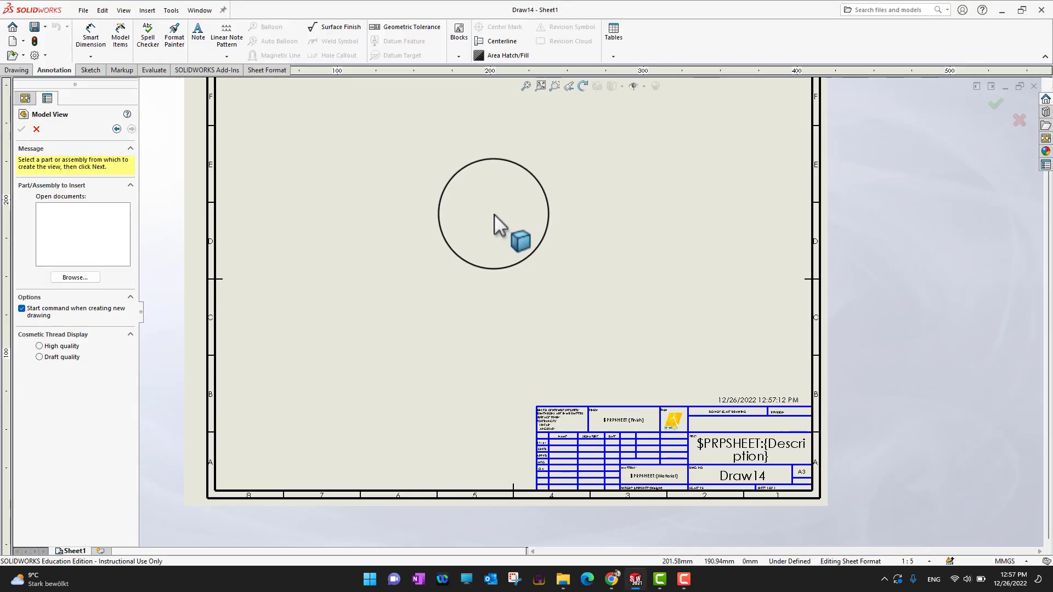
click(35, 130)
scroll(713, 428, down, 5)
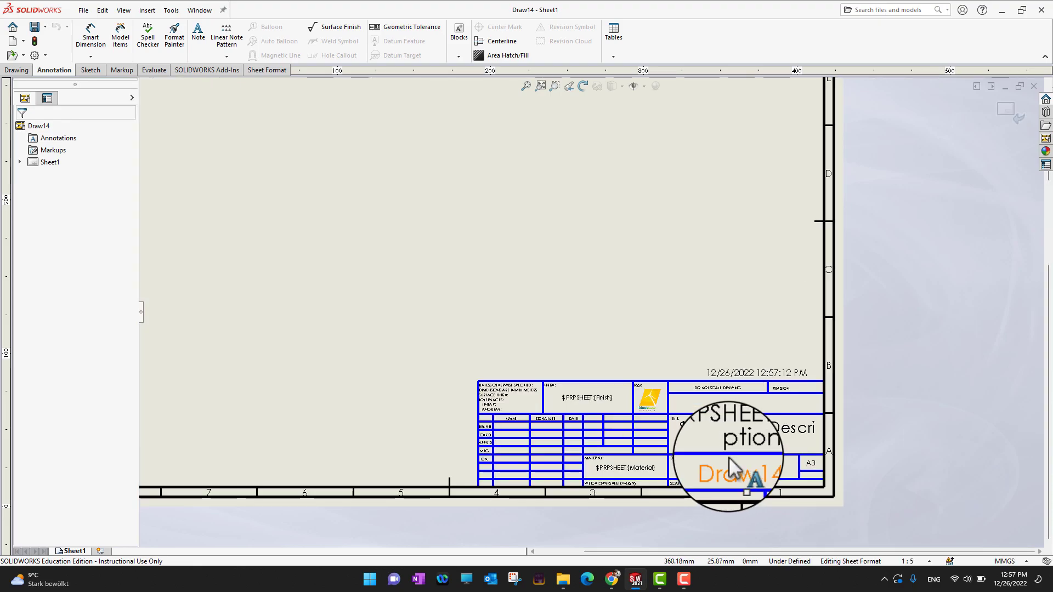
scroll(577, 359, down, 1)
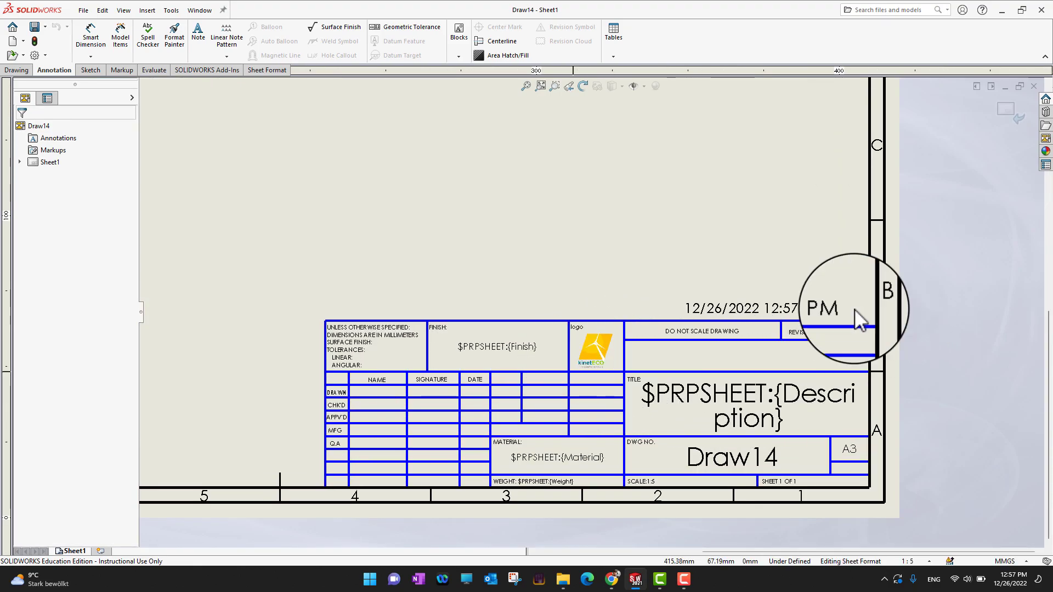
scroll(784, 434, up, 3)
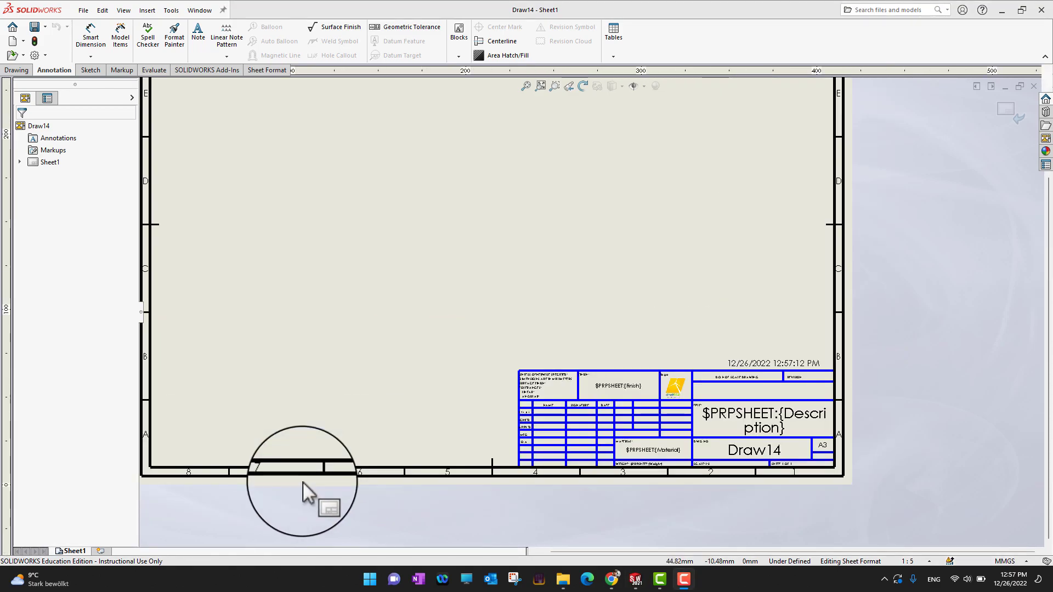